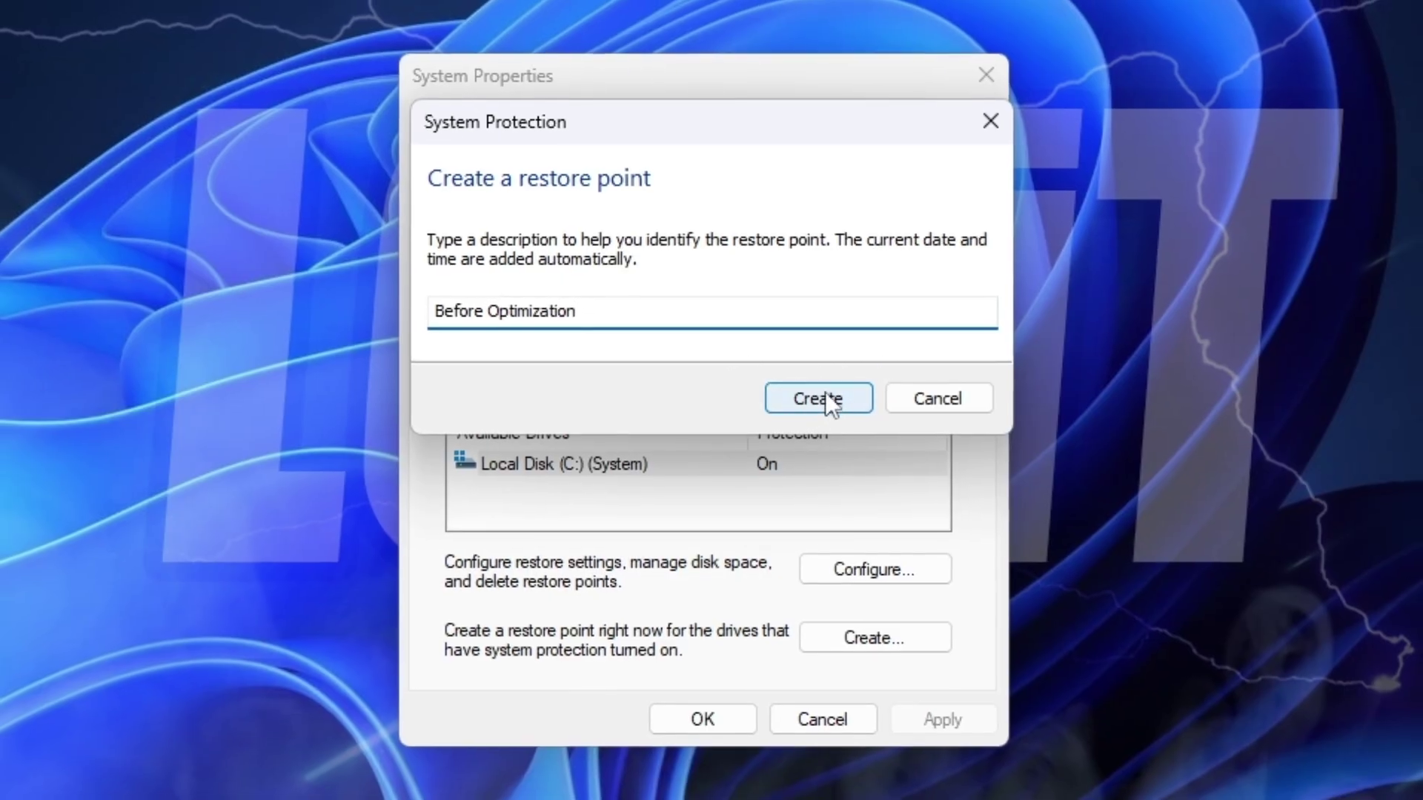
# Step: Create the system restore point named Before Optimization
pyautogui.click(819, 390)
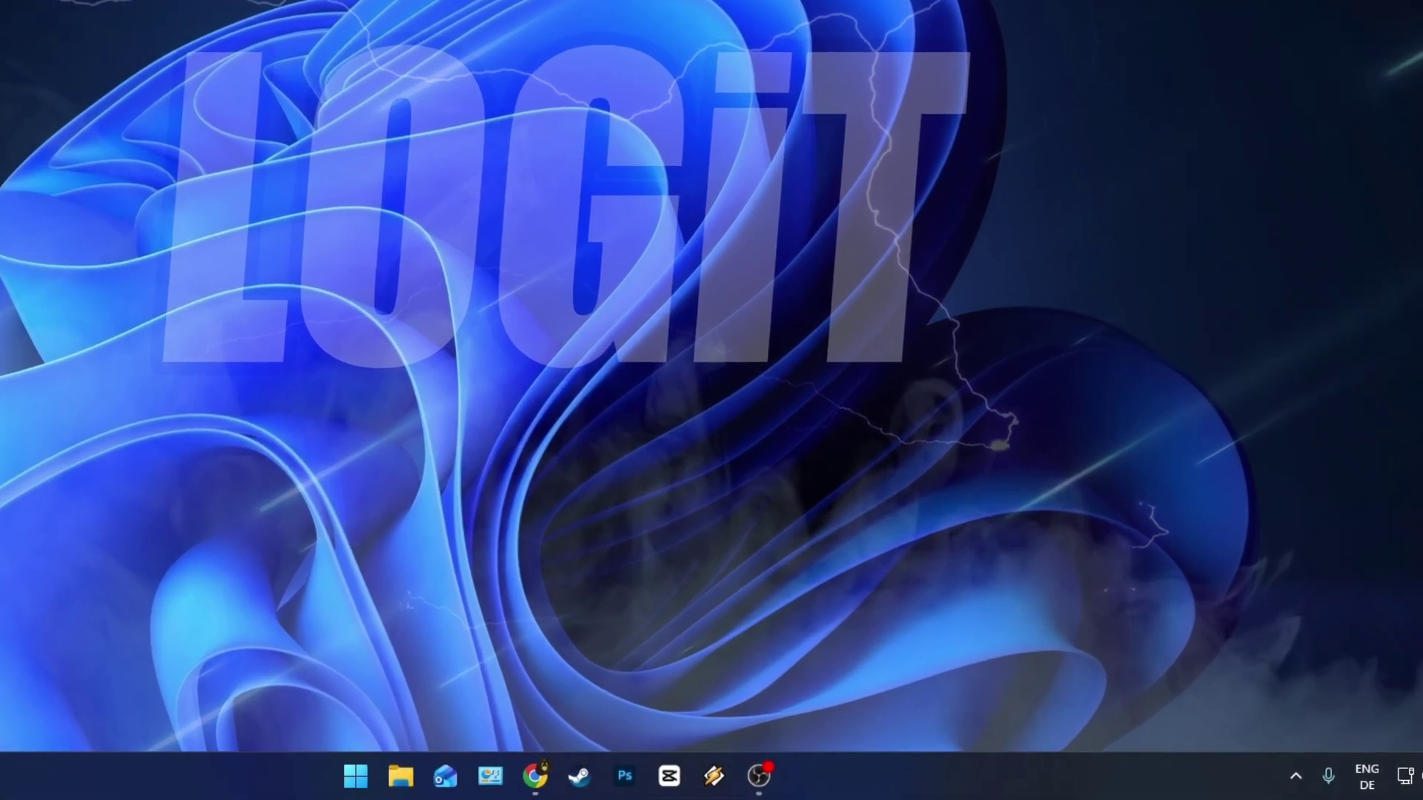
# Step: Open Task Manager and show its list of startup apps
pyautogui.rightClick(911, 769)
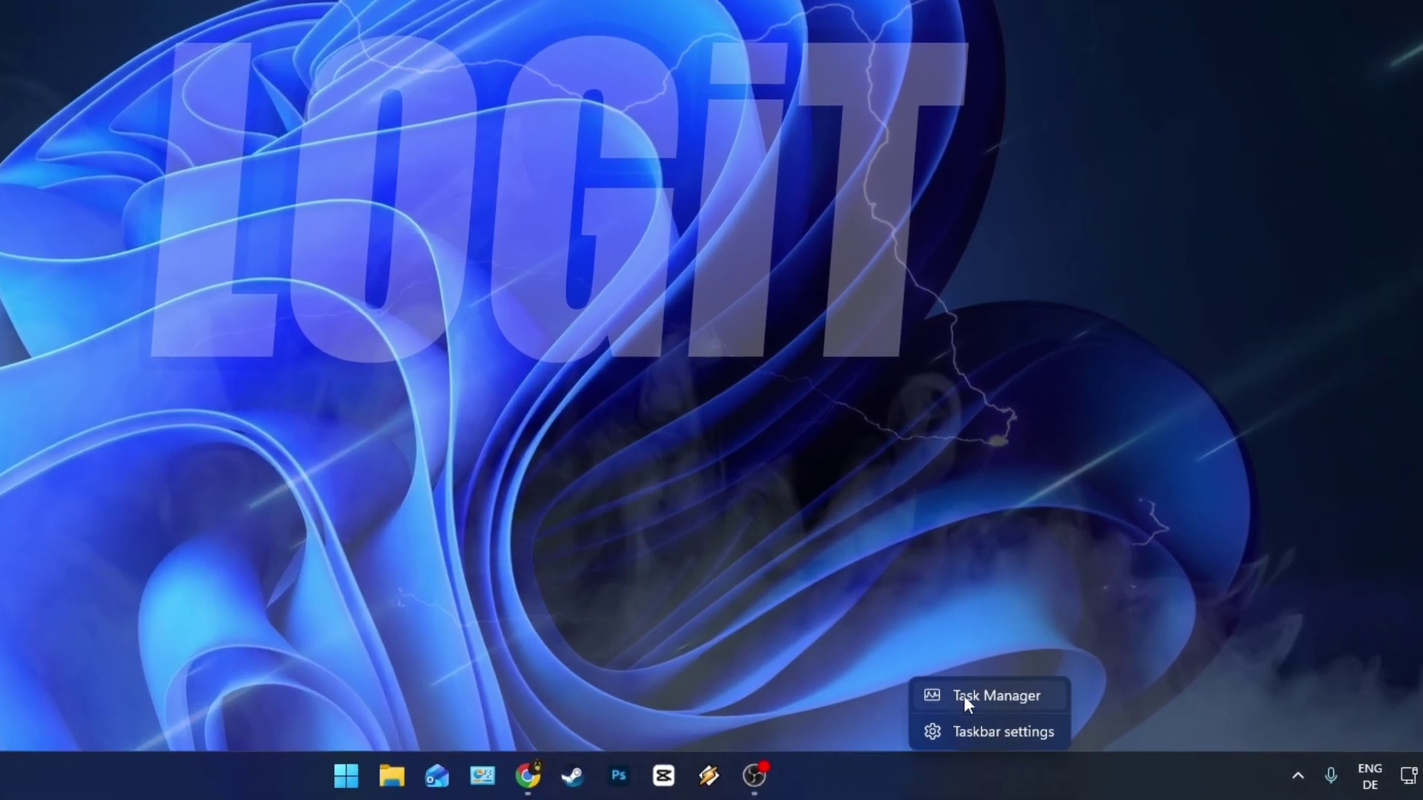
pyautogui.click(998, 695)
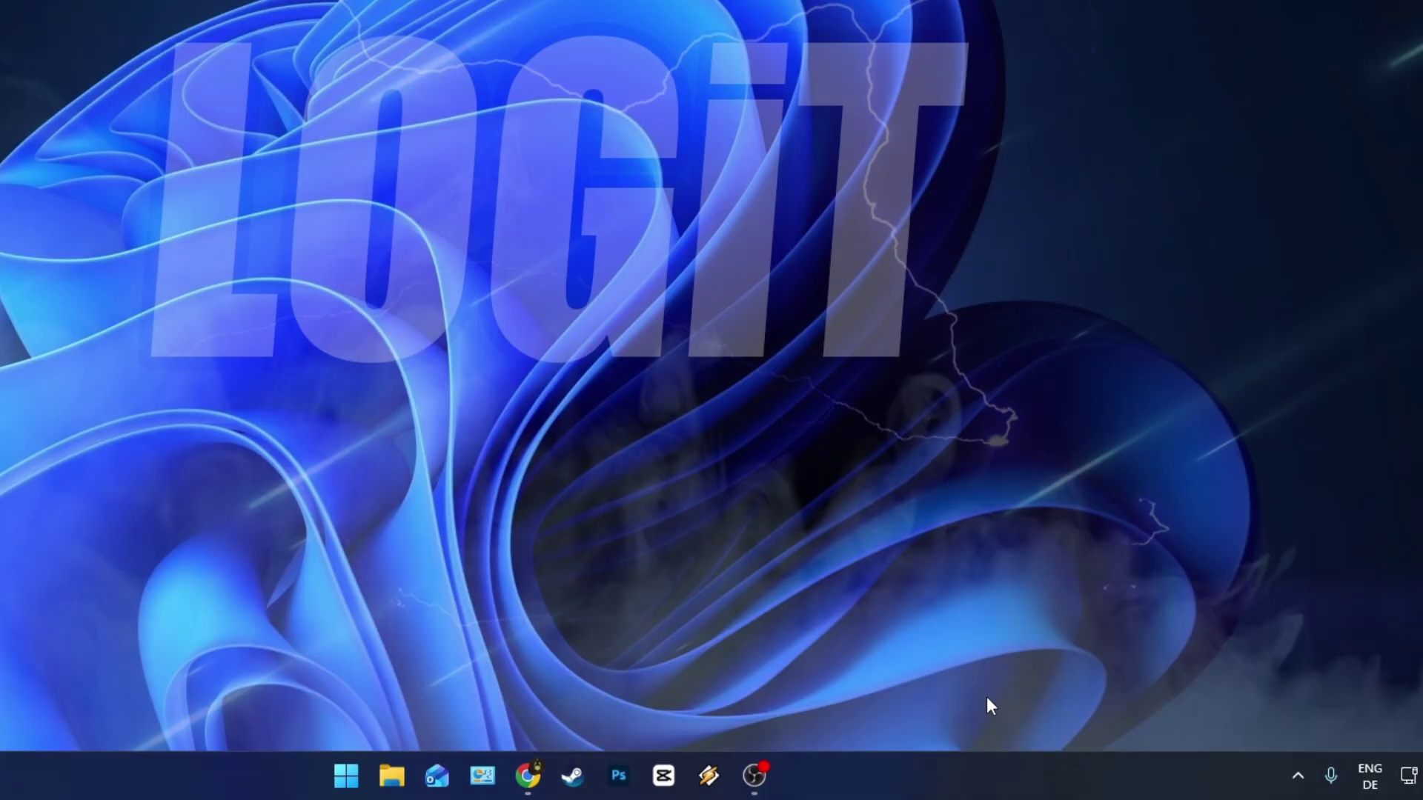
pyautogui.click(420, 244)
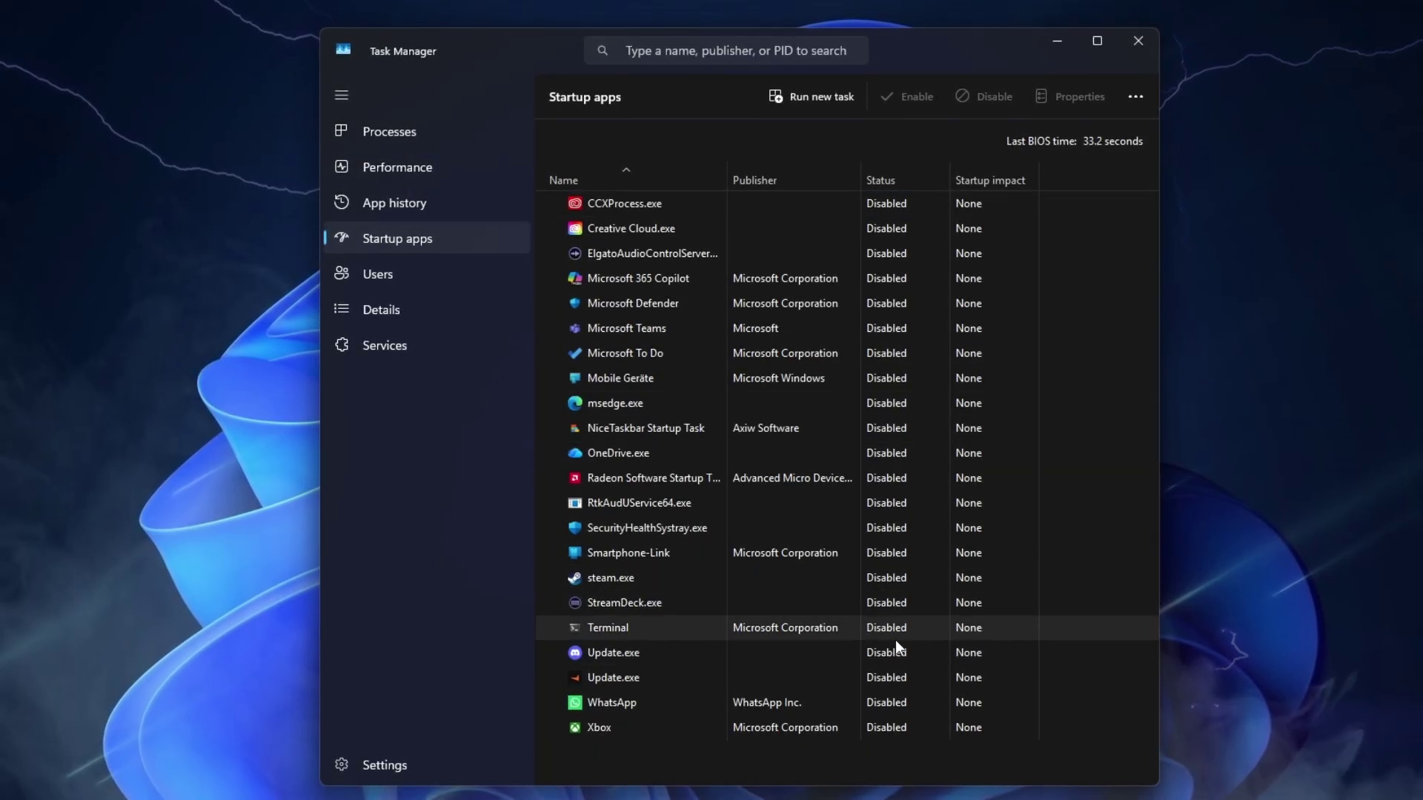
# Step: Enable Microsoft Defender as a startup app and disable it again
pyautogui.rightClick(882, 306)
pyautogui.click(920, 319)
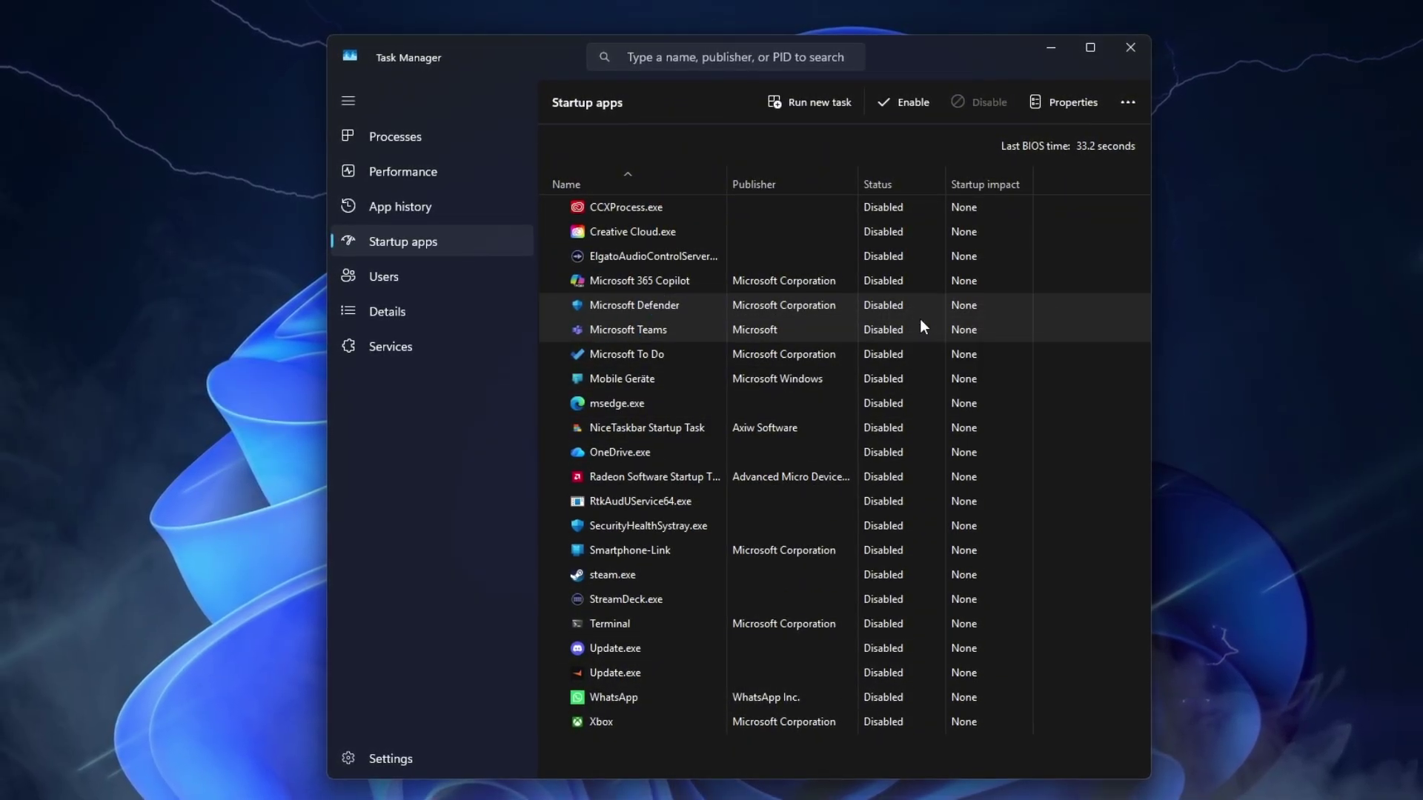
pyautogui.rightClick(876, 303)
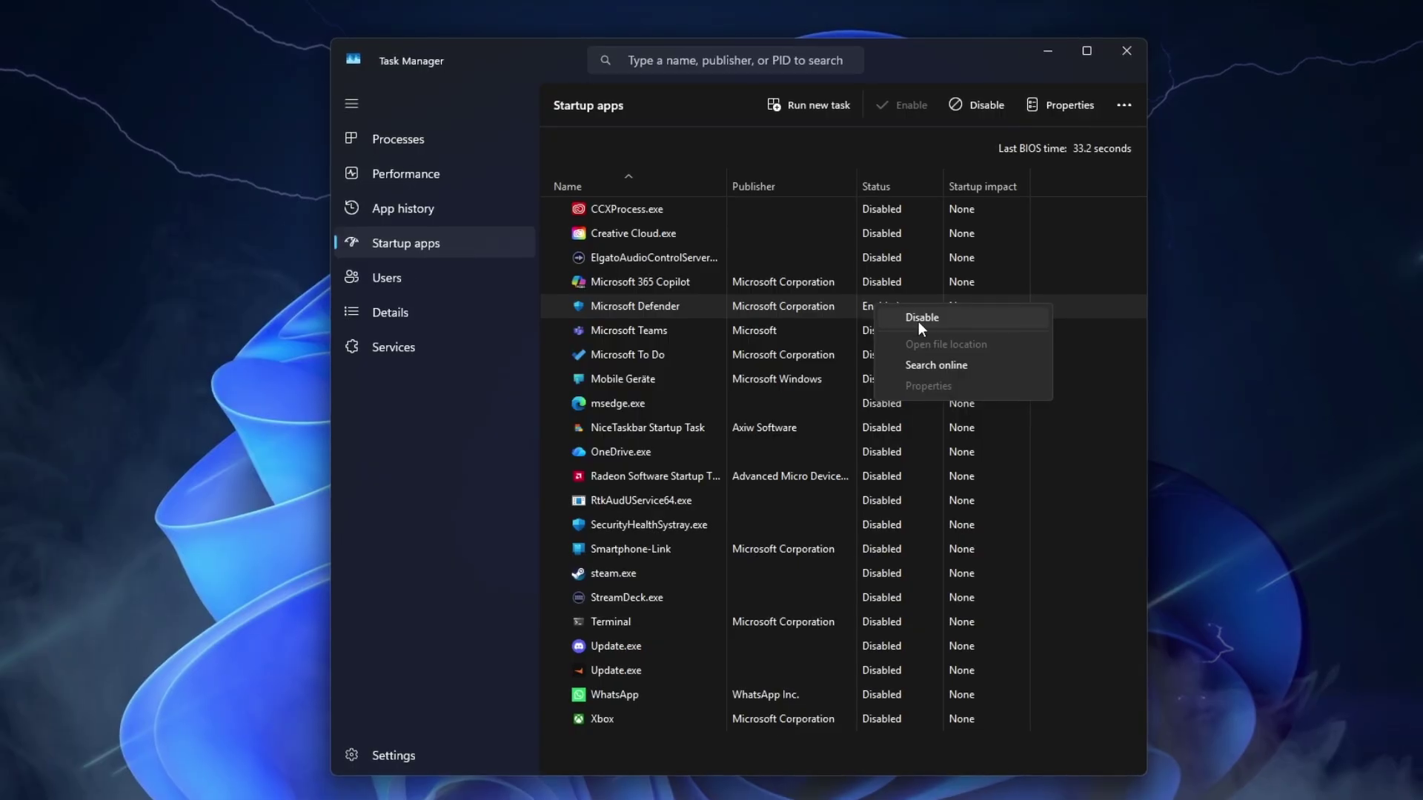
pyautogui.click(921, 320)
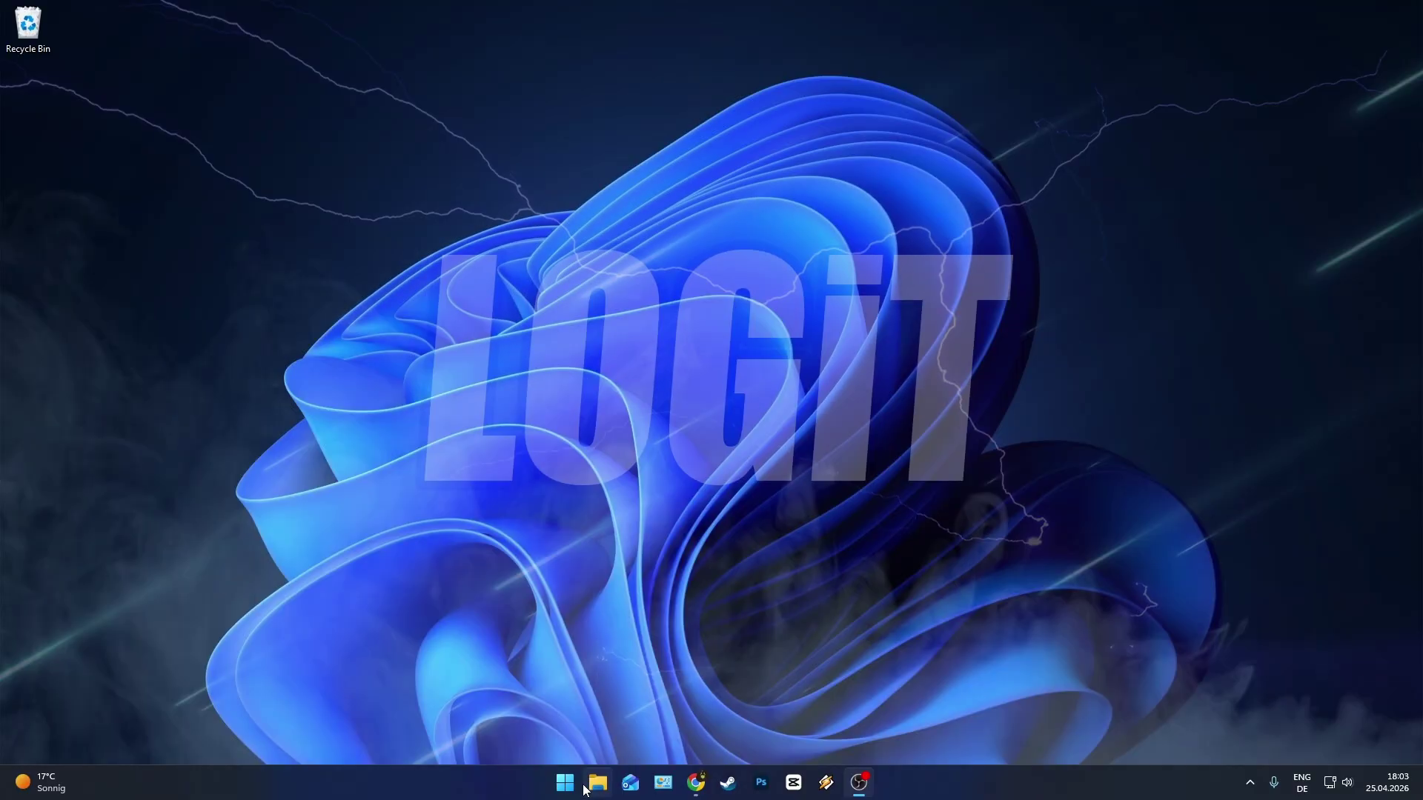
# Step: Find Command Prompt with the search term cmd and run it as administrator
pyautogui.click(566, 784)
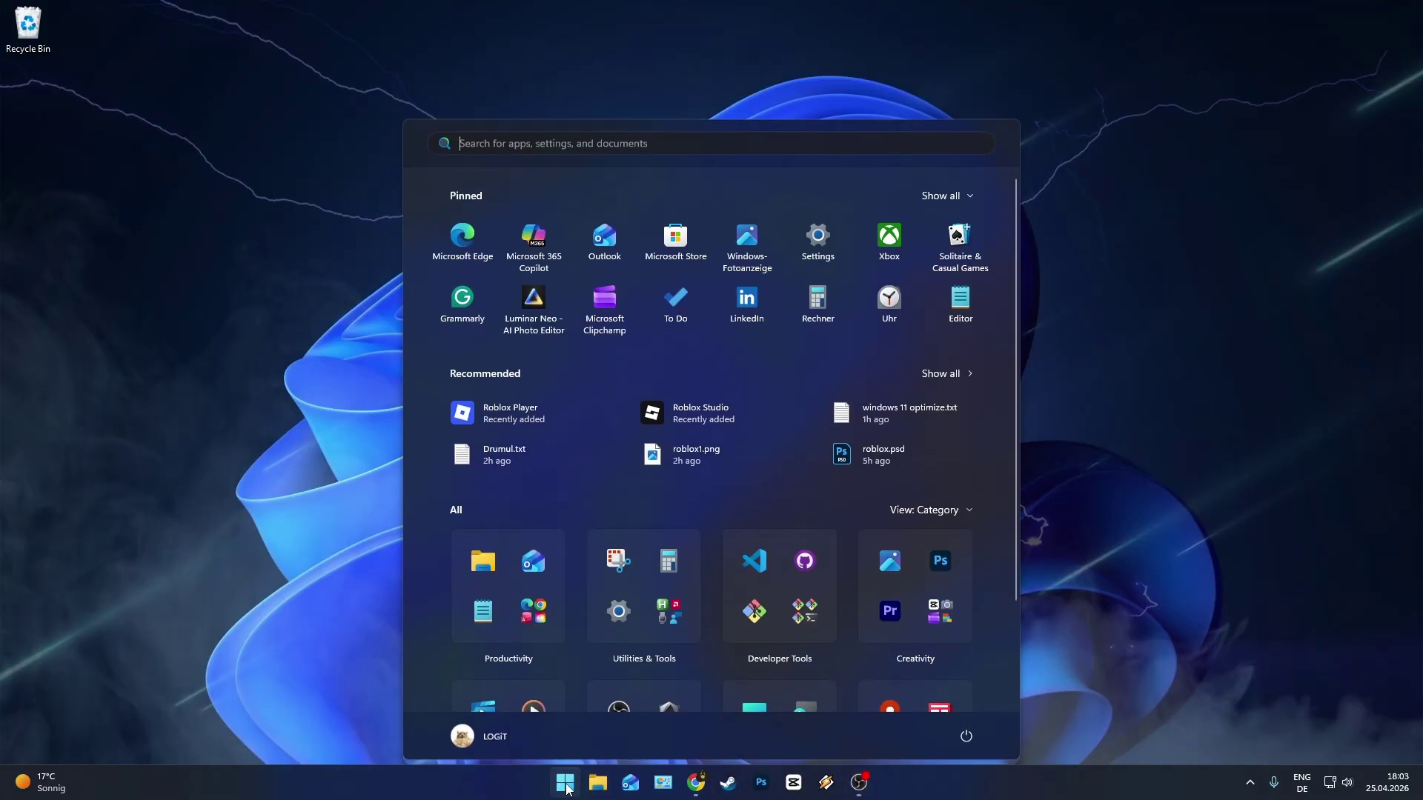
pyautogui.write('cmd')
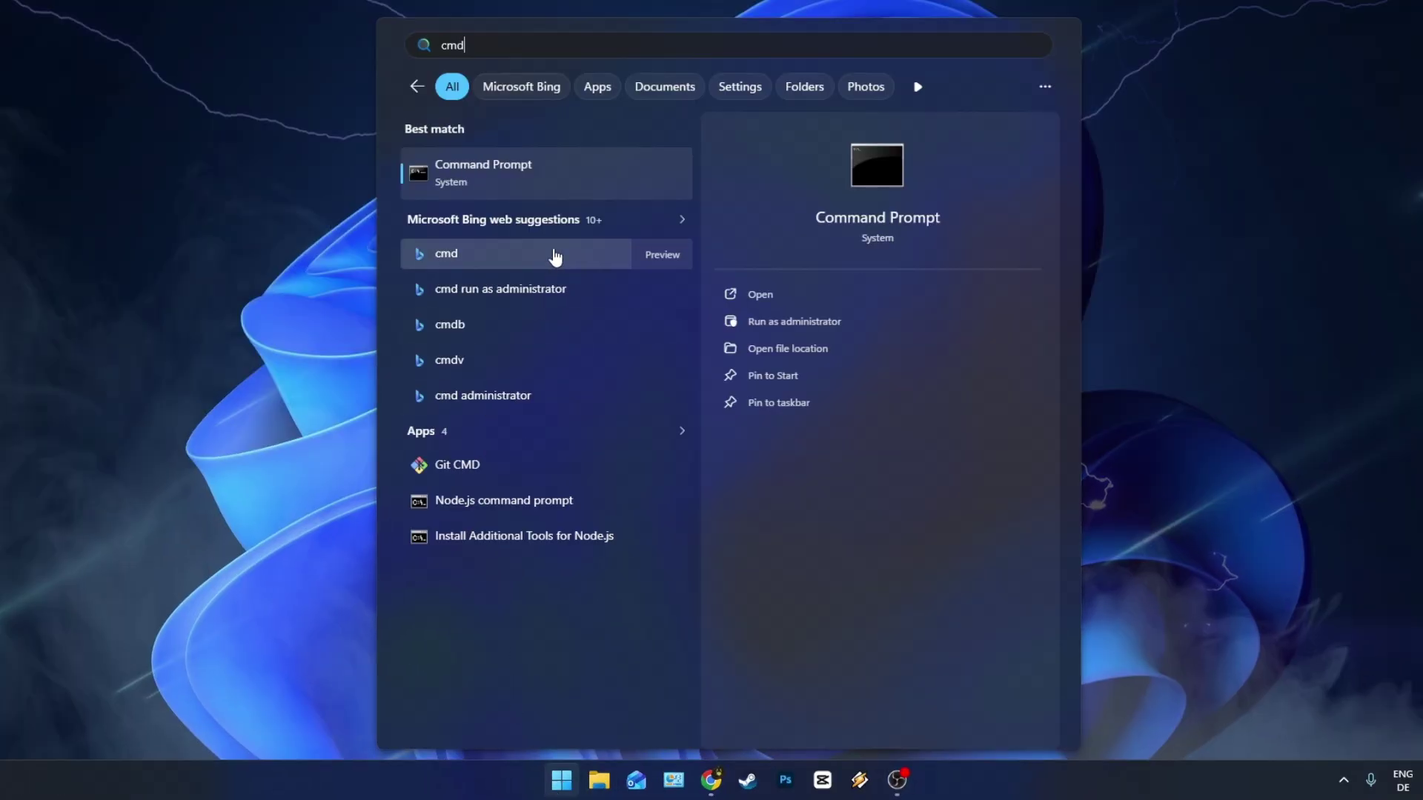
pyautogui.rightClick(521, 172)
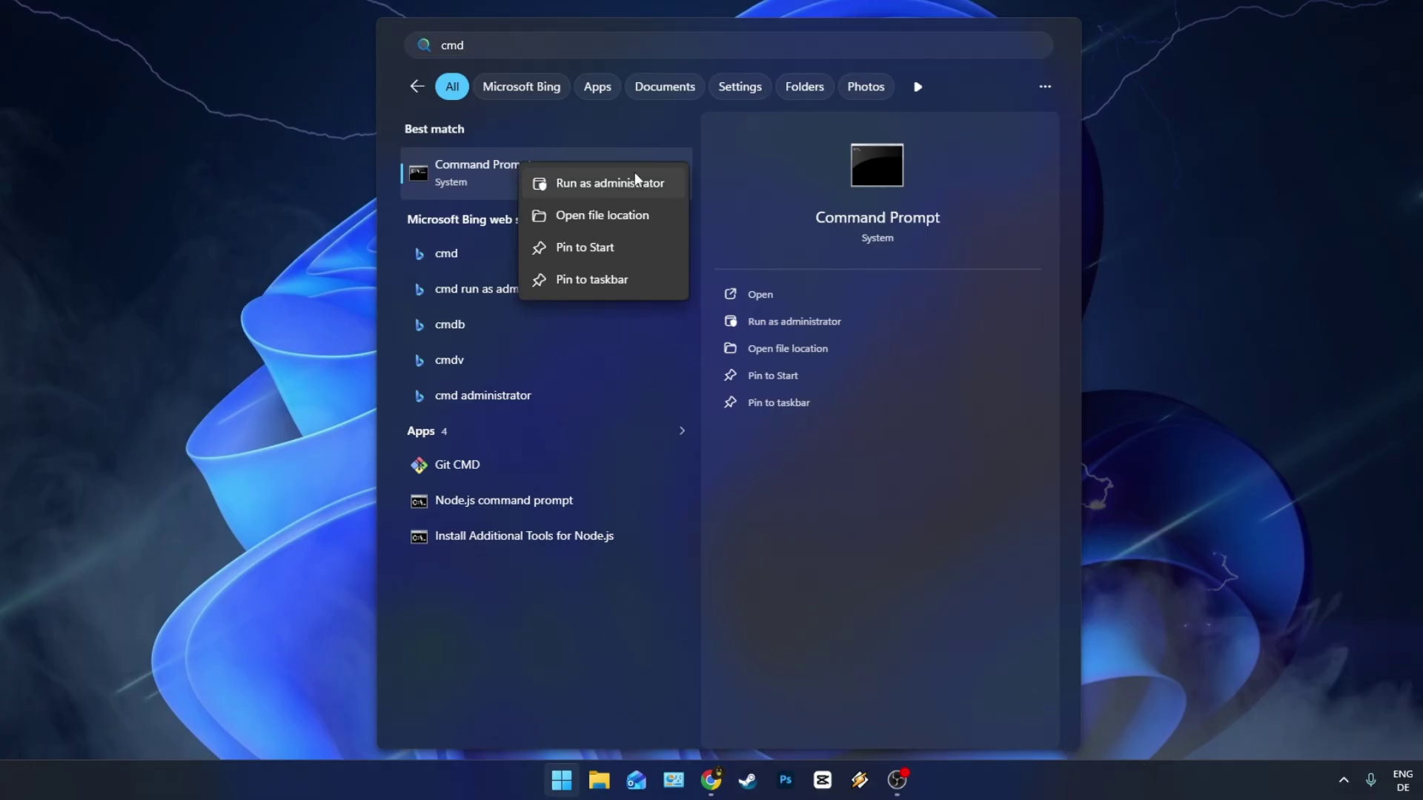
pyautogui.click(613, 186)
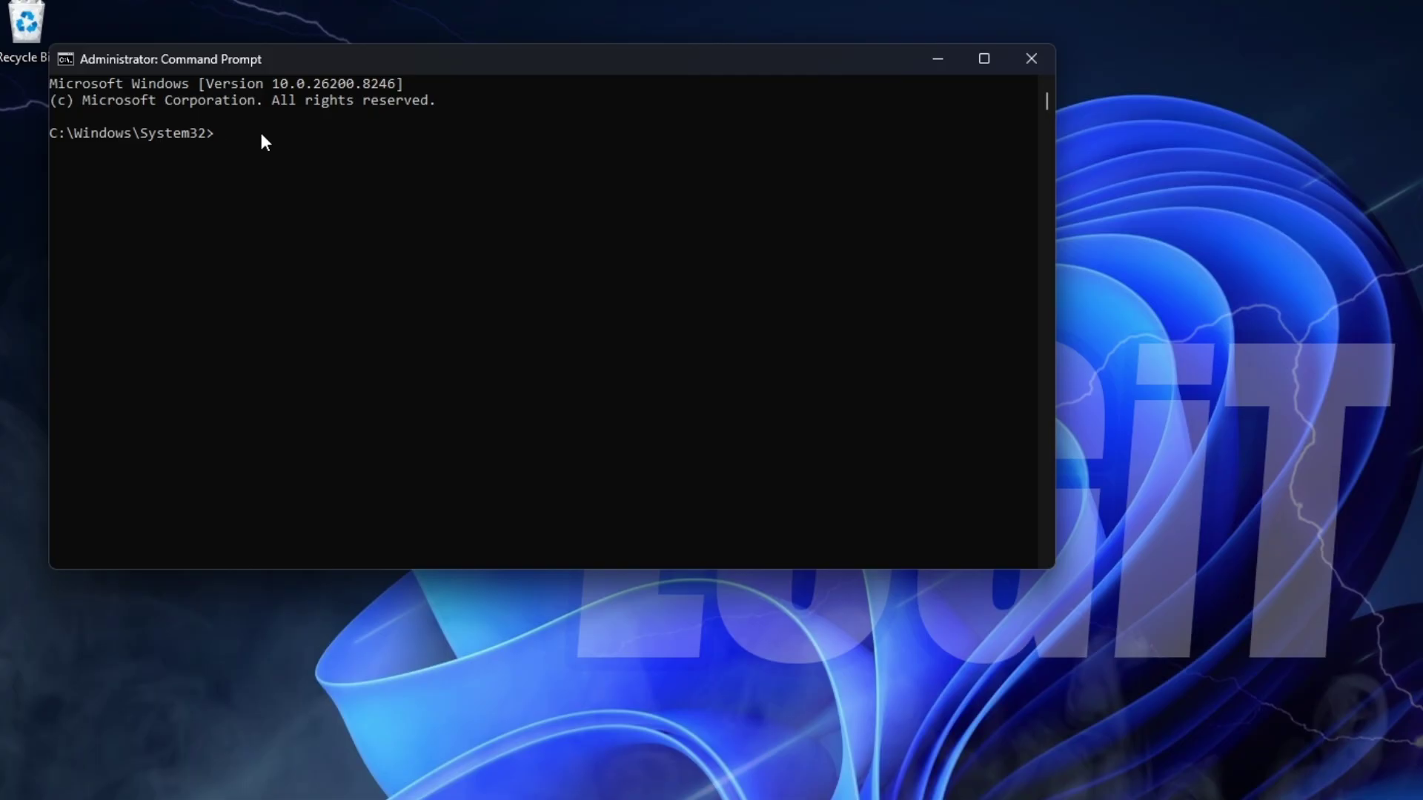
# Step: Run powercfg -duplicatescheme e9a42b02-d5df-448d-aa00-03f14749eb61 to add the Ultimate Performance power plan, and close the Command Prompt
pyautogui.write('powercfg -duplicatescheme e9a42b02-d5df-448d-aa00-03f14749eb61')
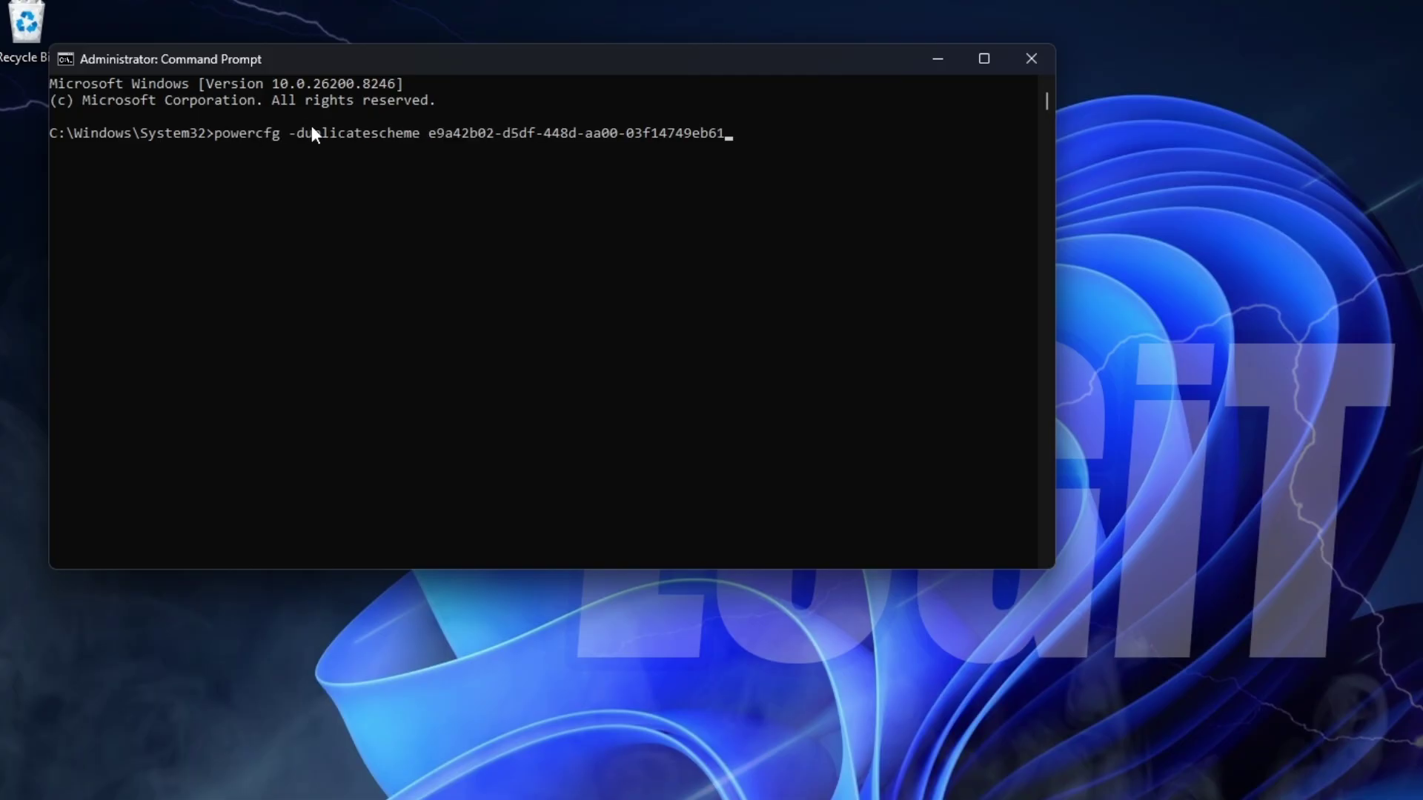
pyautogui.press('Return')
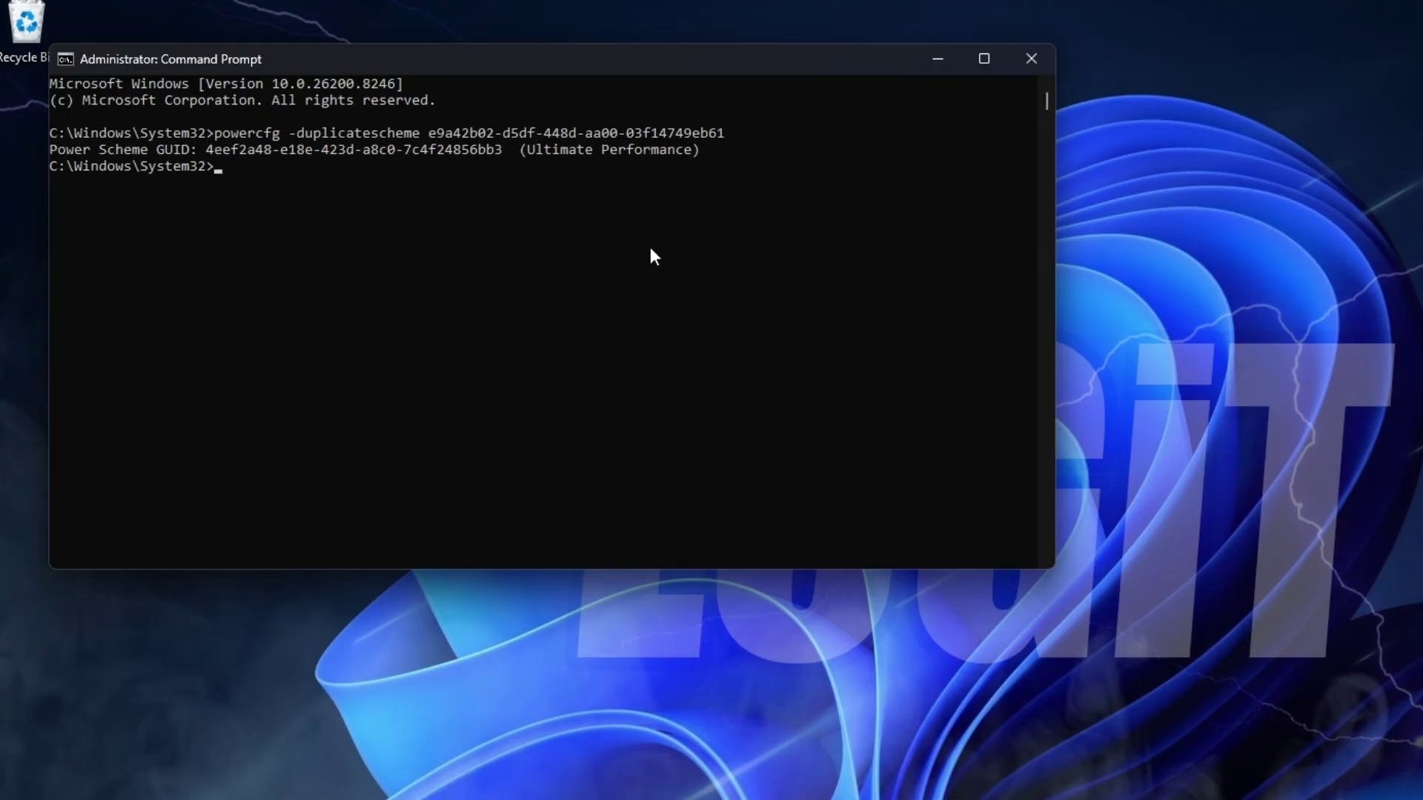
pyautogui.moveTo(715, 155); pyautogui.dragTo(636, 154)
pyautogui.click(597, 179)
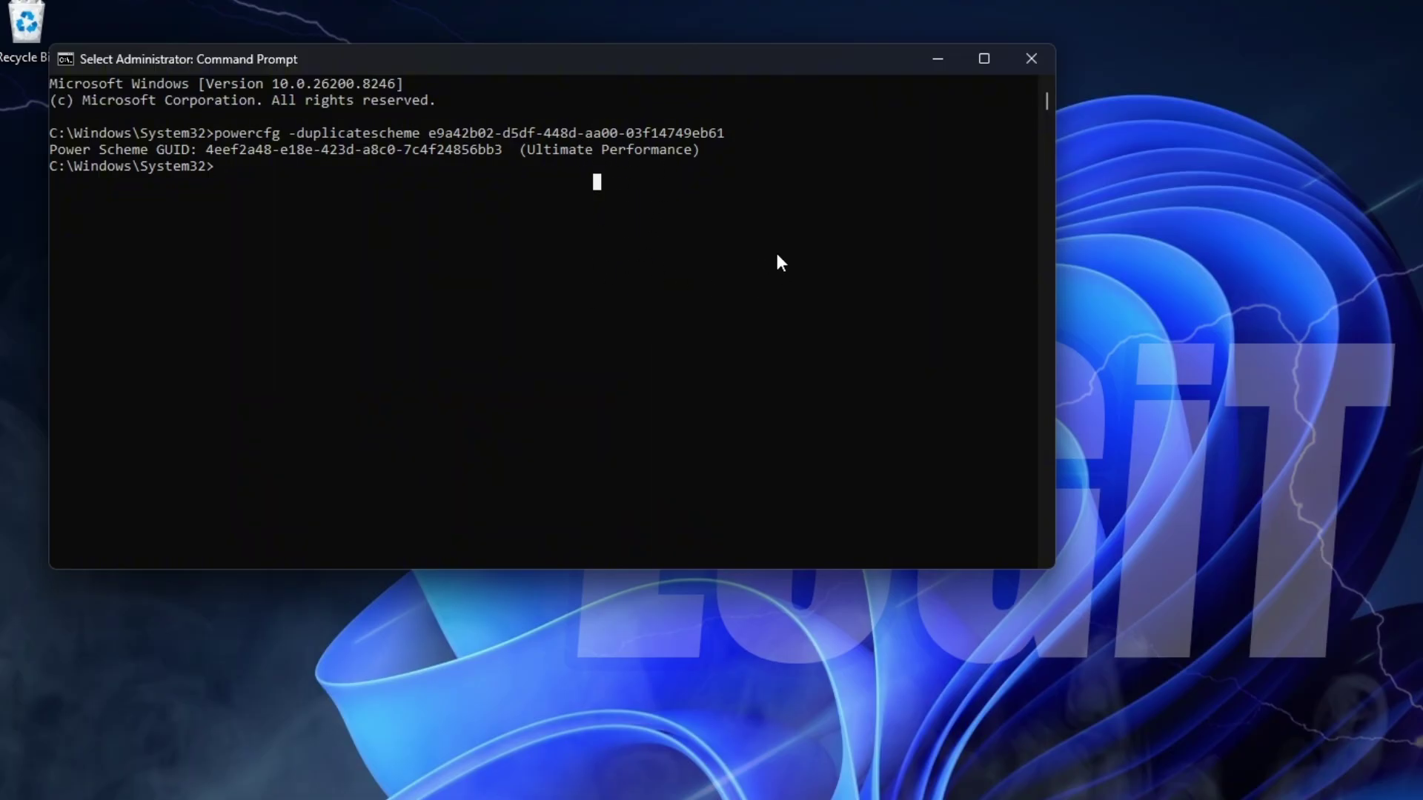
pyautogui.click(1029, 63)
# Step: Open the Control Panel page for choosing a power plan and reveal the additional plans
pyautogui.click(565, 783)
pyautogui.write('power')
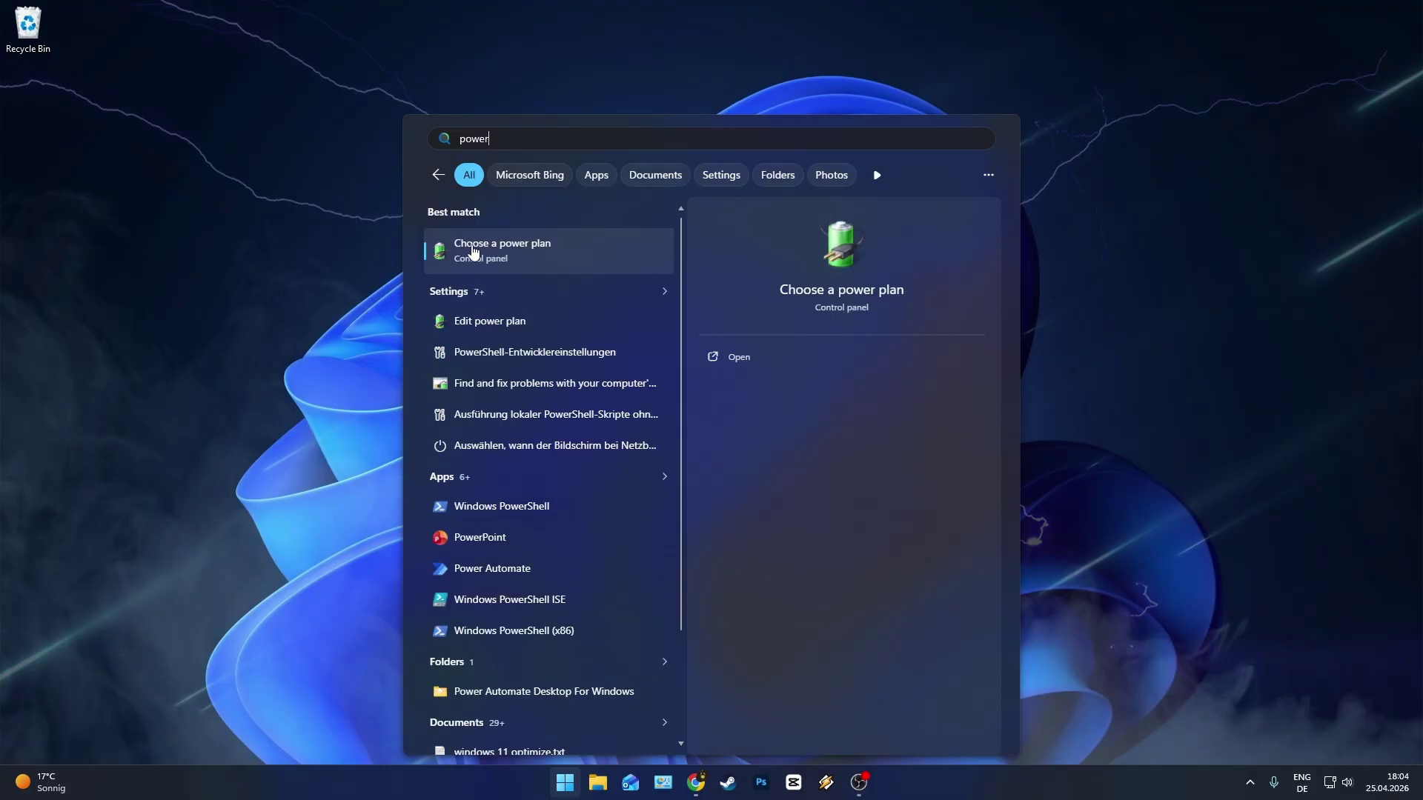
pyautogui.click(509, 246)
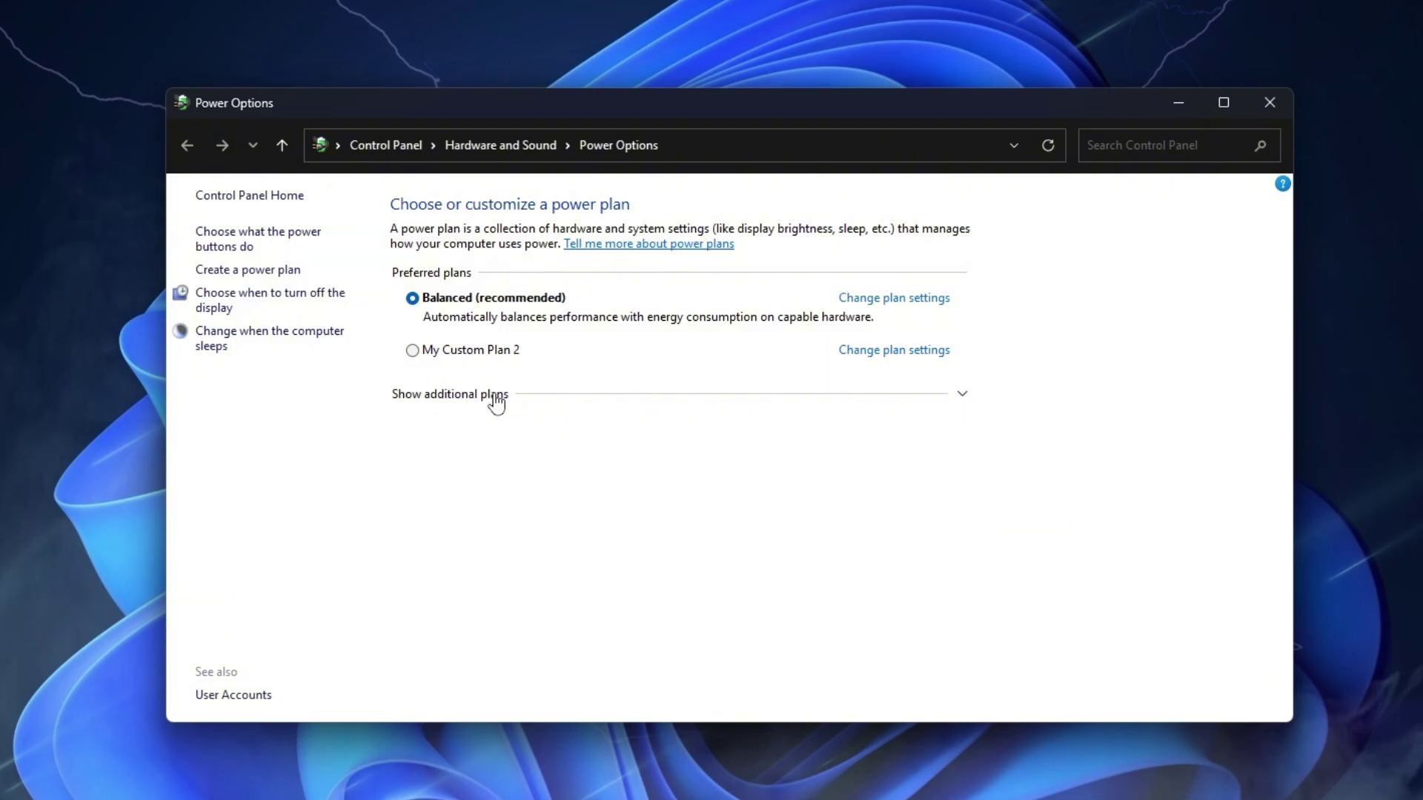
pyautogui.click(494, 397)
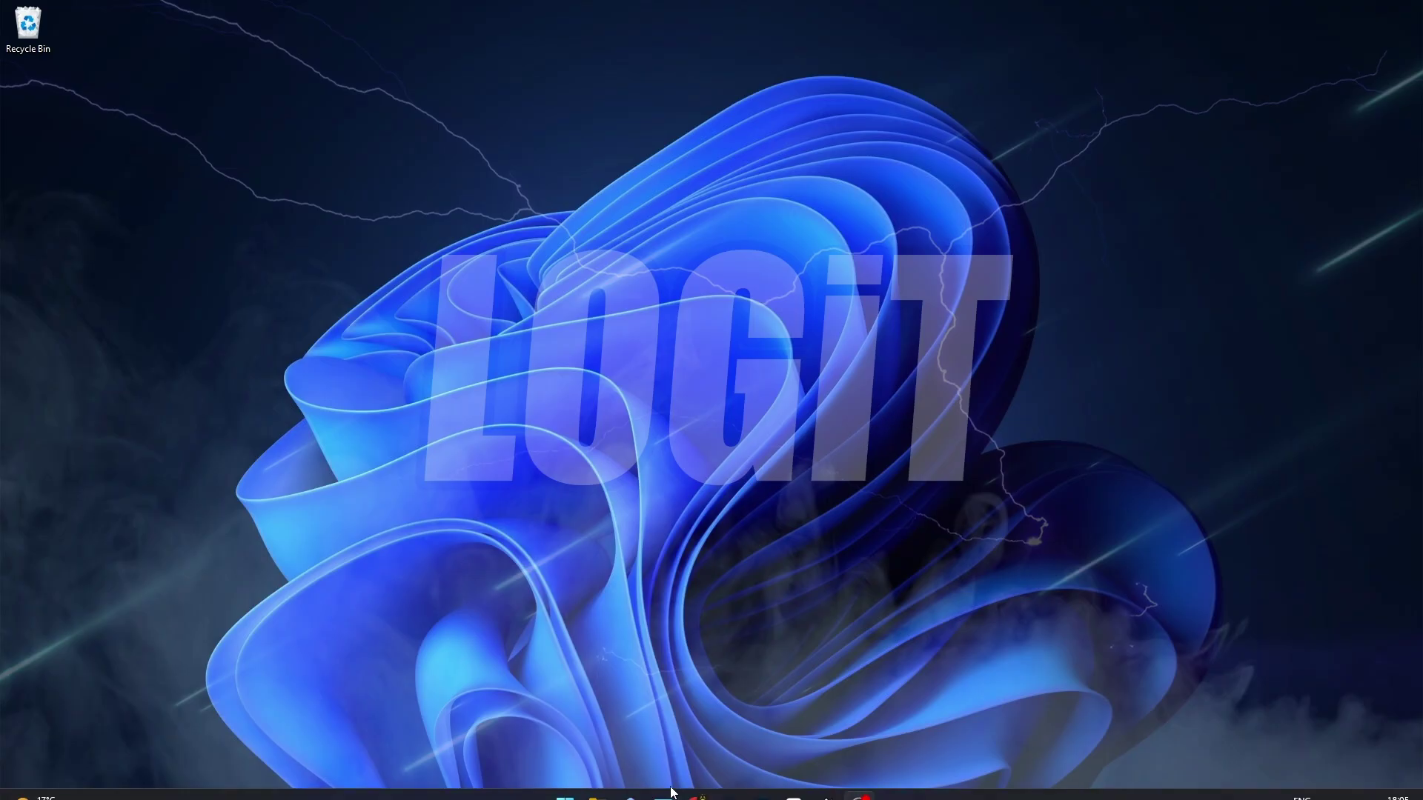
# Step: Open the settings for adjusting the appearance and performance of Windows
pyautogui.click(566, 784)
pyautogui.write('adjust')
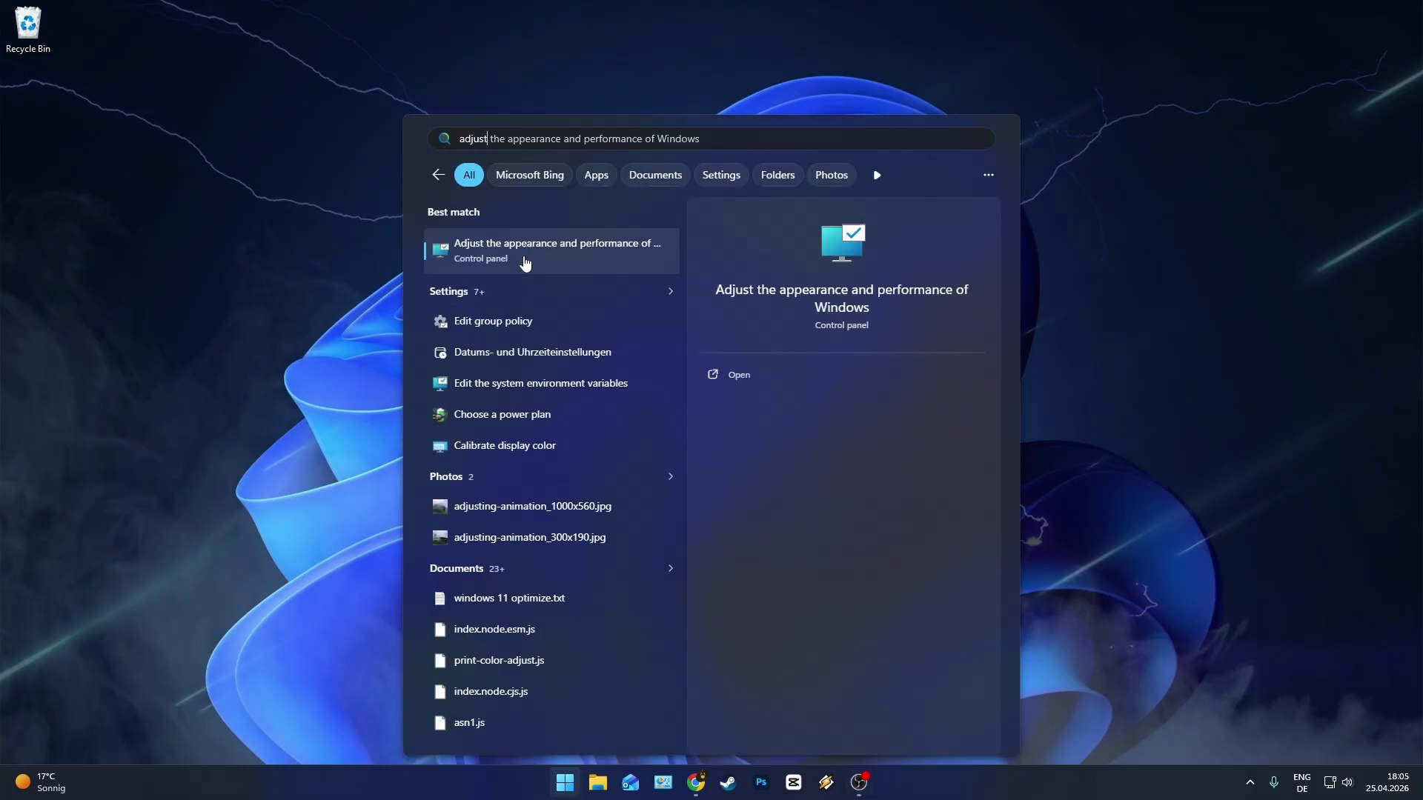
pyautogui.click(604, 247)
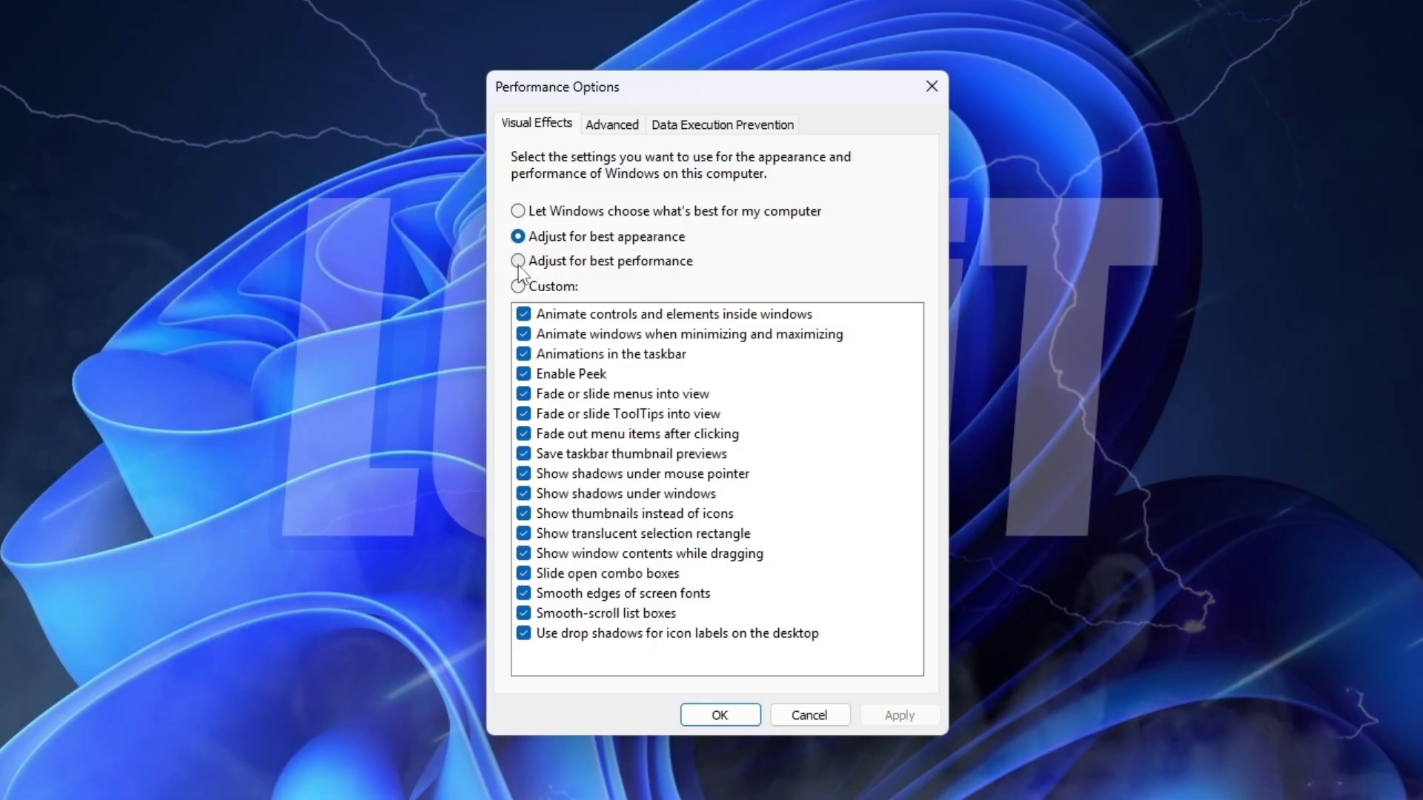
# Step: Set the visual effects to best performance with only Smooth edges of screen fonts enabled, and apply the change
pyautogui.click(518, 262)
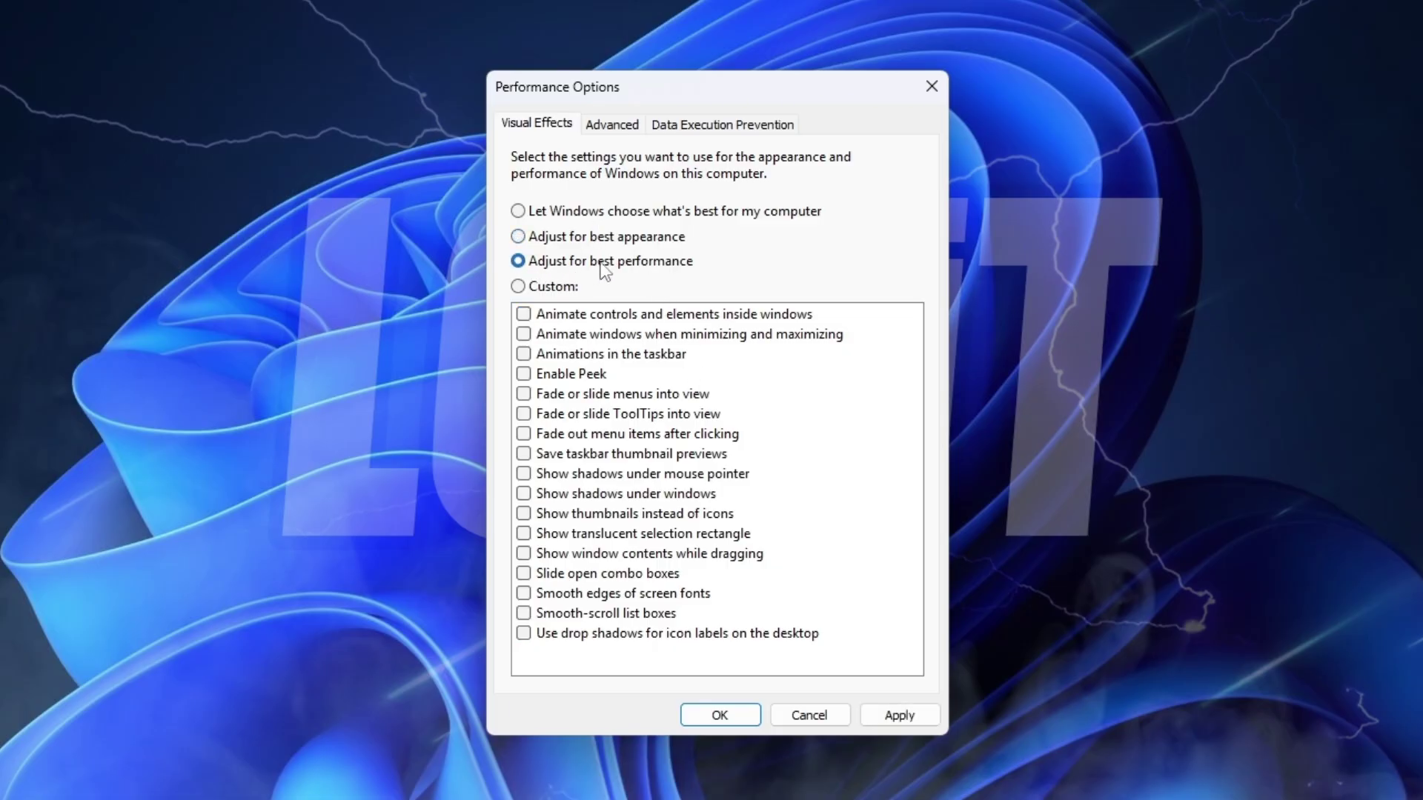
pyautogui.click(524, 594)
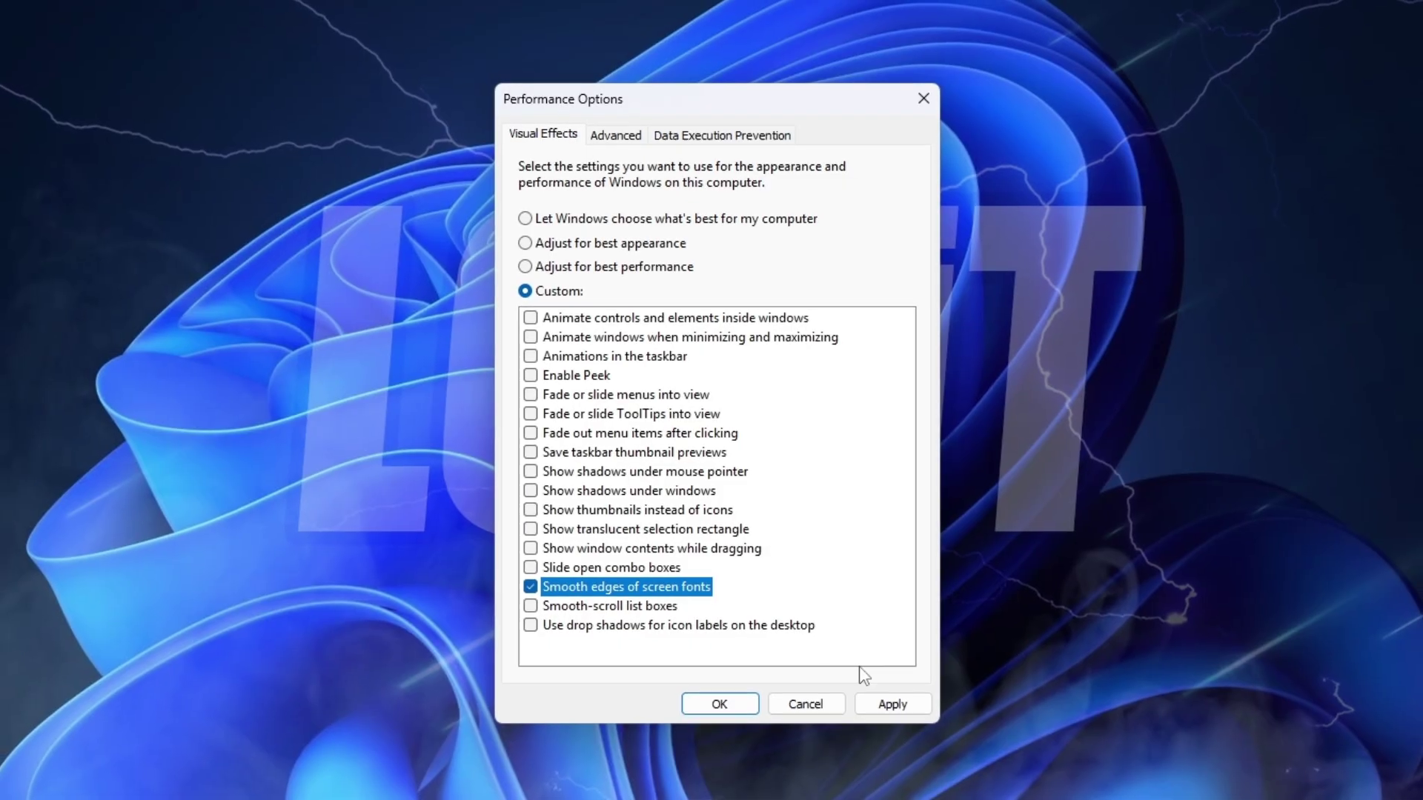
pyautogui.click(894, 706)
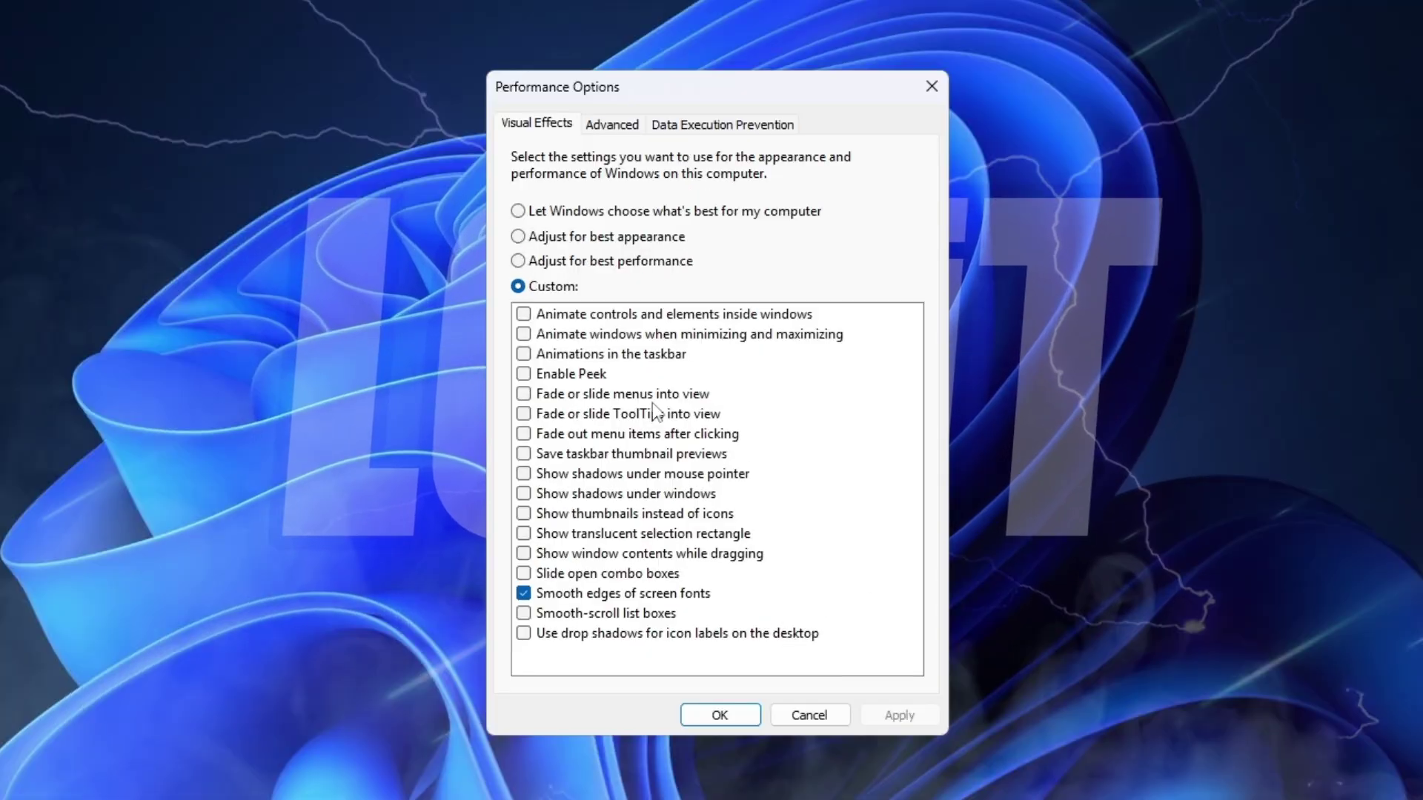
# Step: Set the visual effects to Adjust for best appearance and apply the change
pyautogui.click(518, 236)
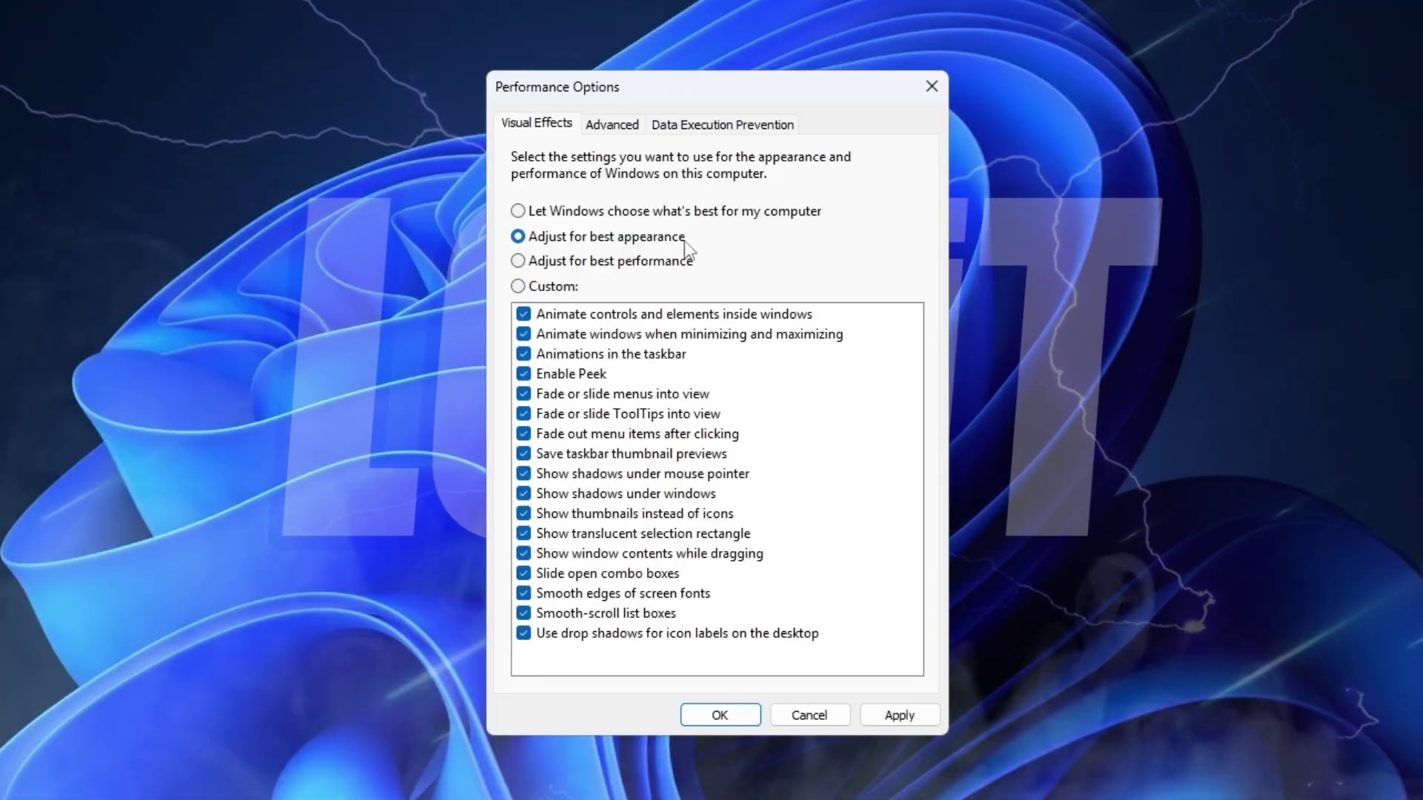
pyautogui.click(899, 713)
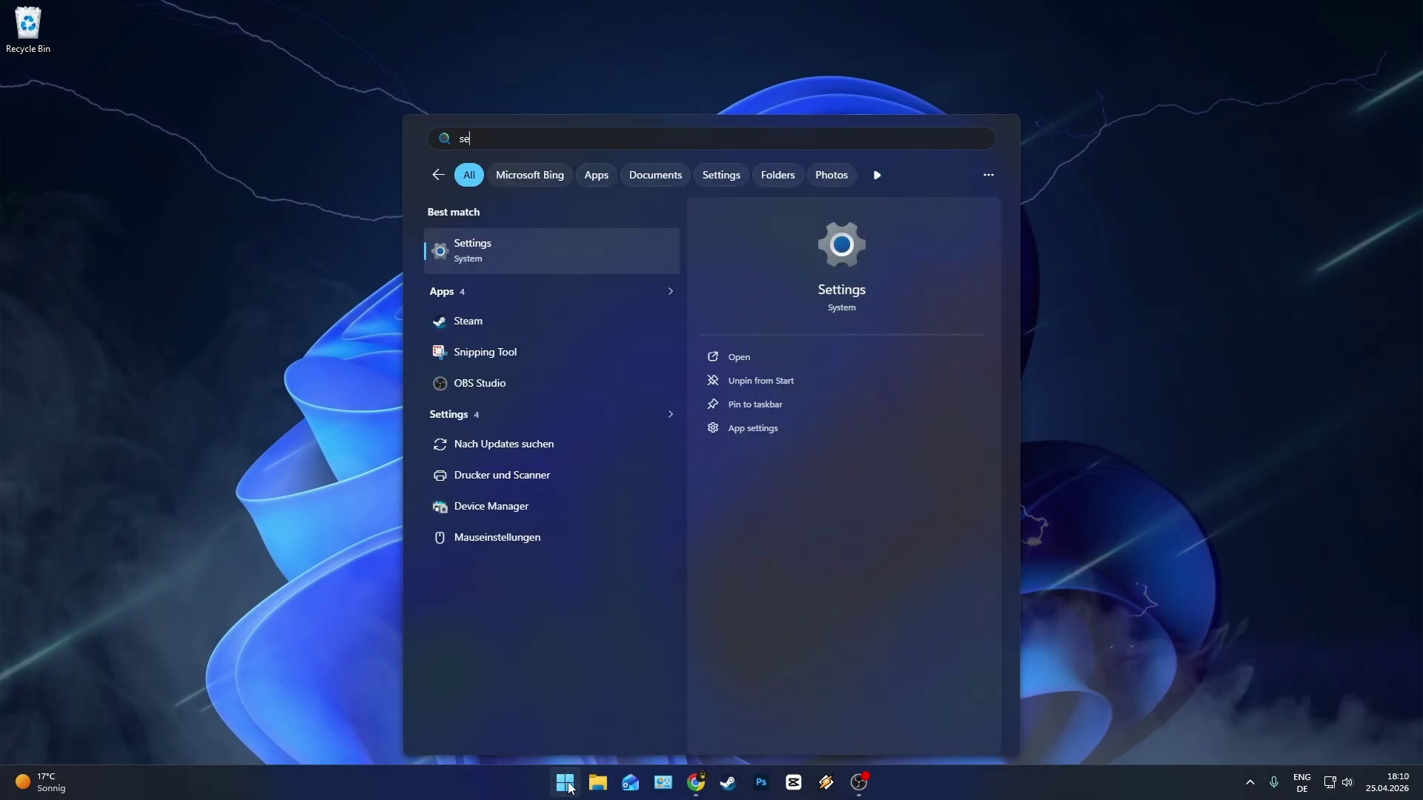
# Step: Open Windows Settings and review the Game Mode and Game Bar pages in the Gaming section
pyautogui.write('ett')
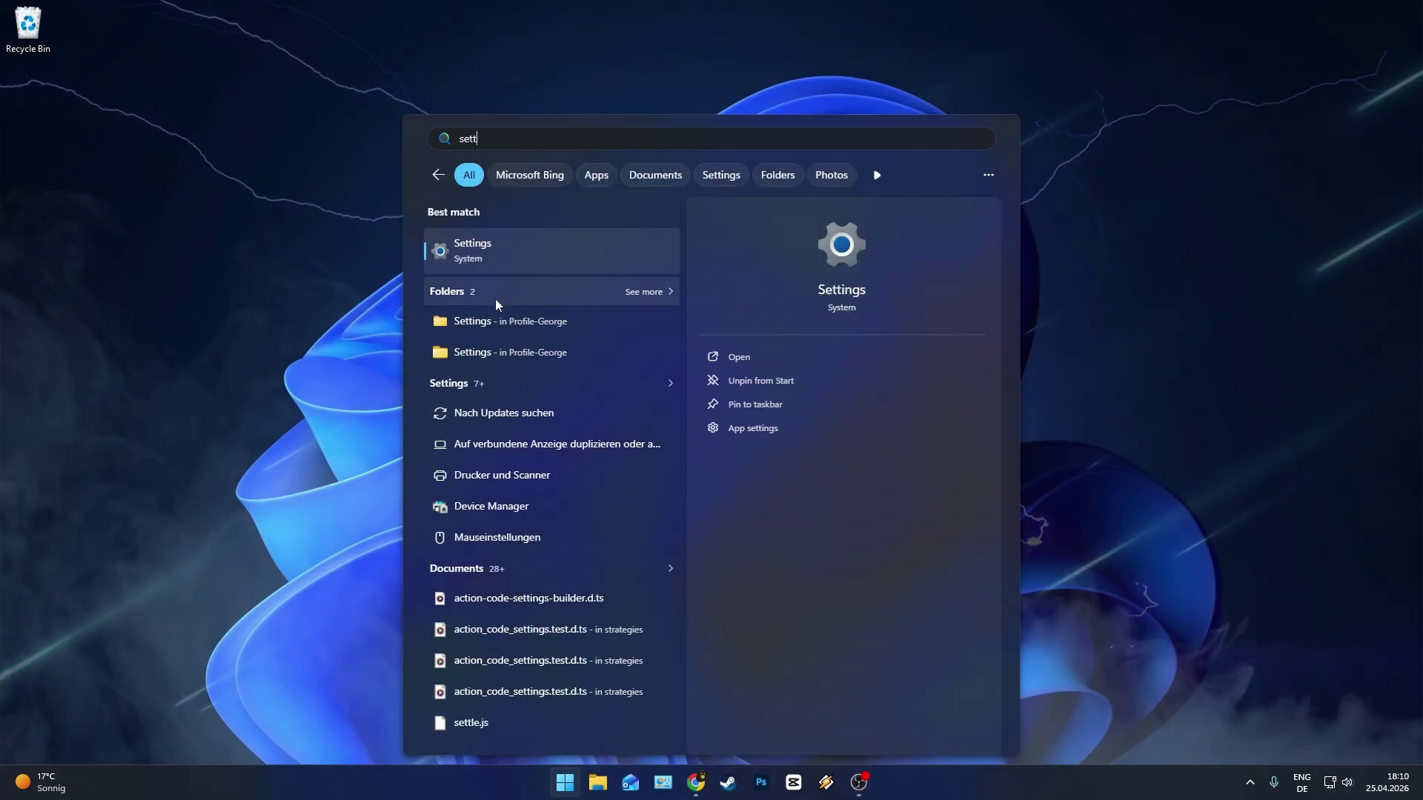
pyautogui.press('Return')
pyautogui.click(273, 442)
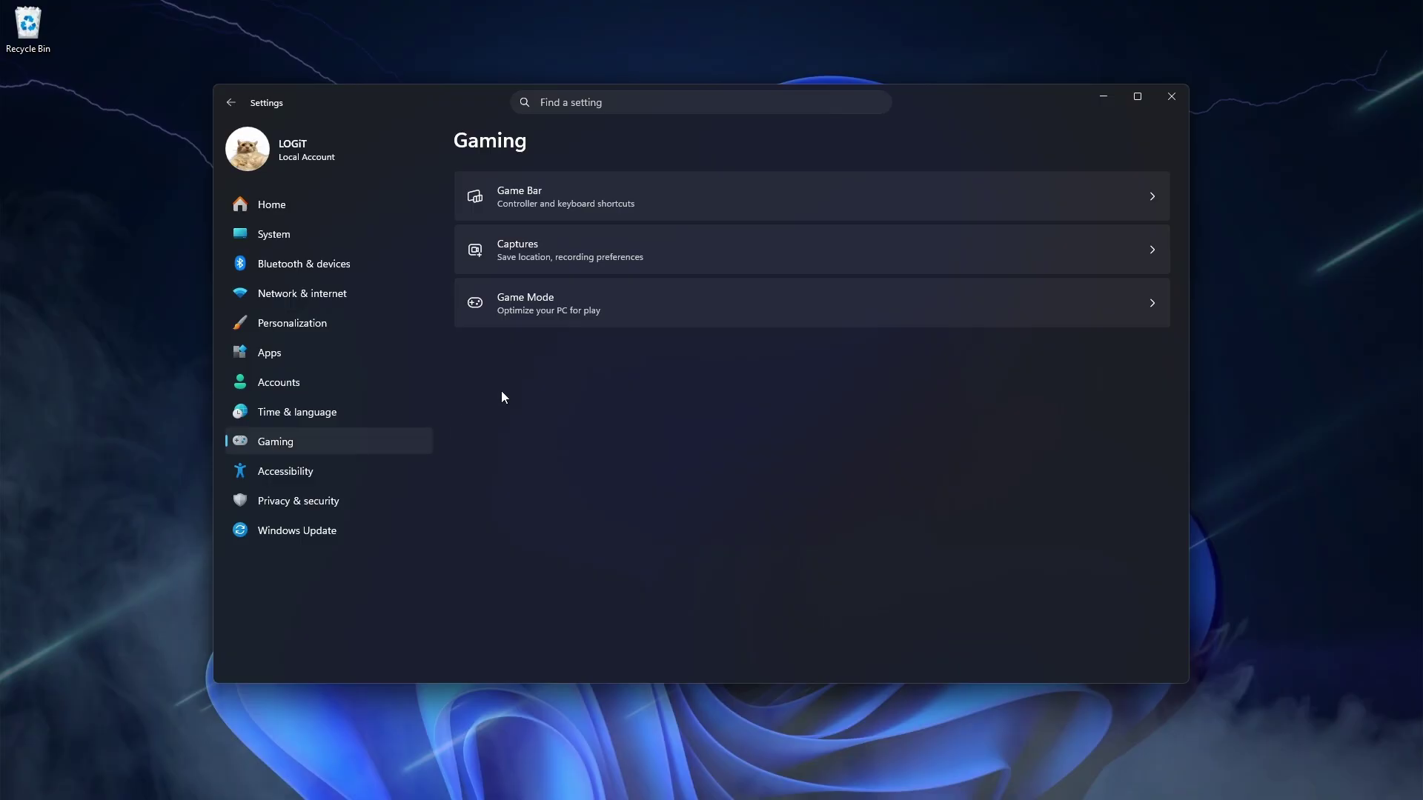
pyautogui.click(548, 300)
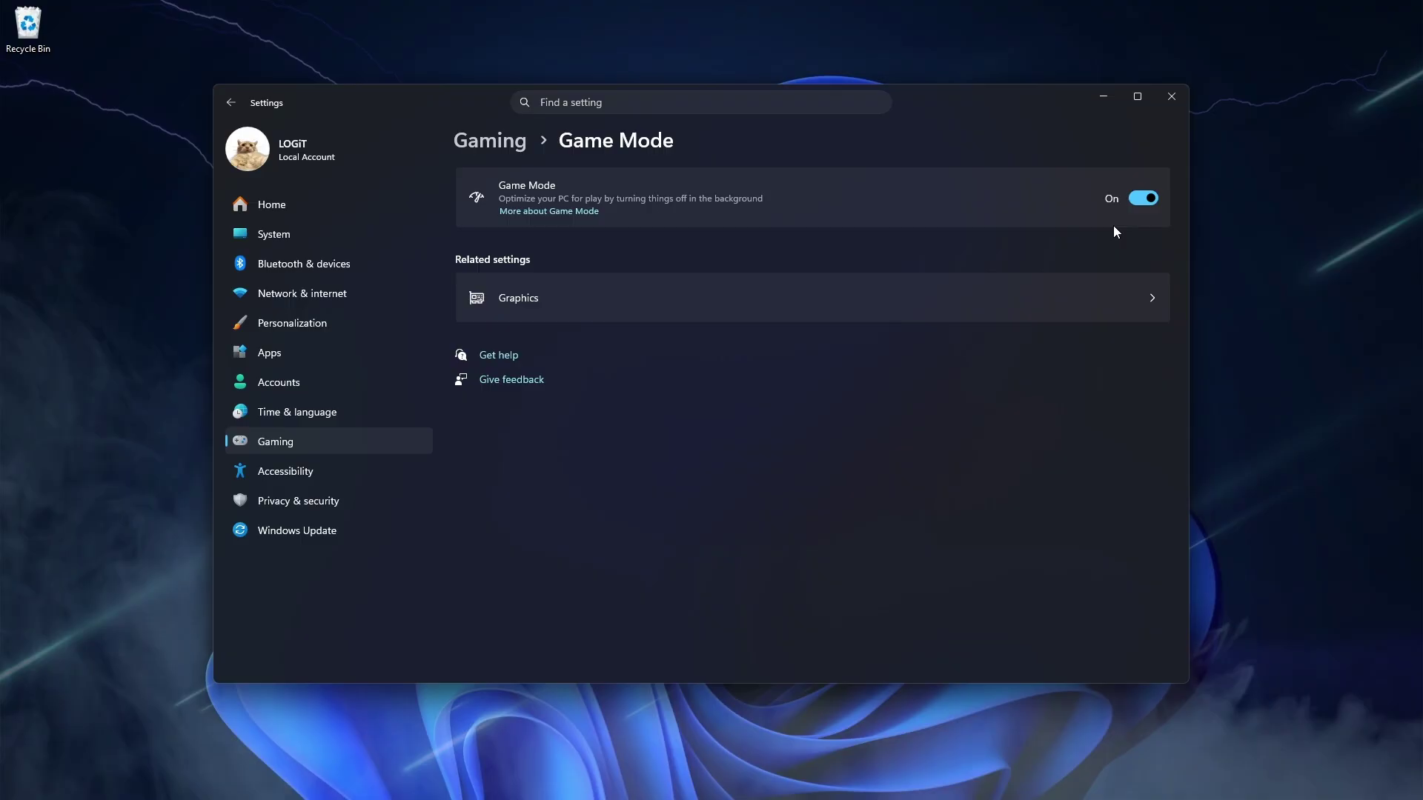
pyautogui.click(489, 140)
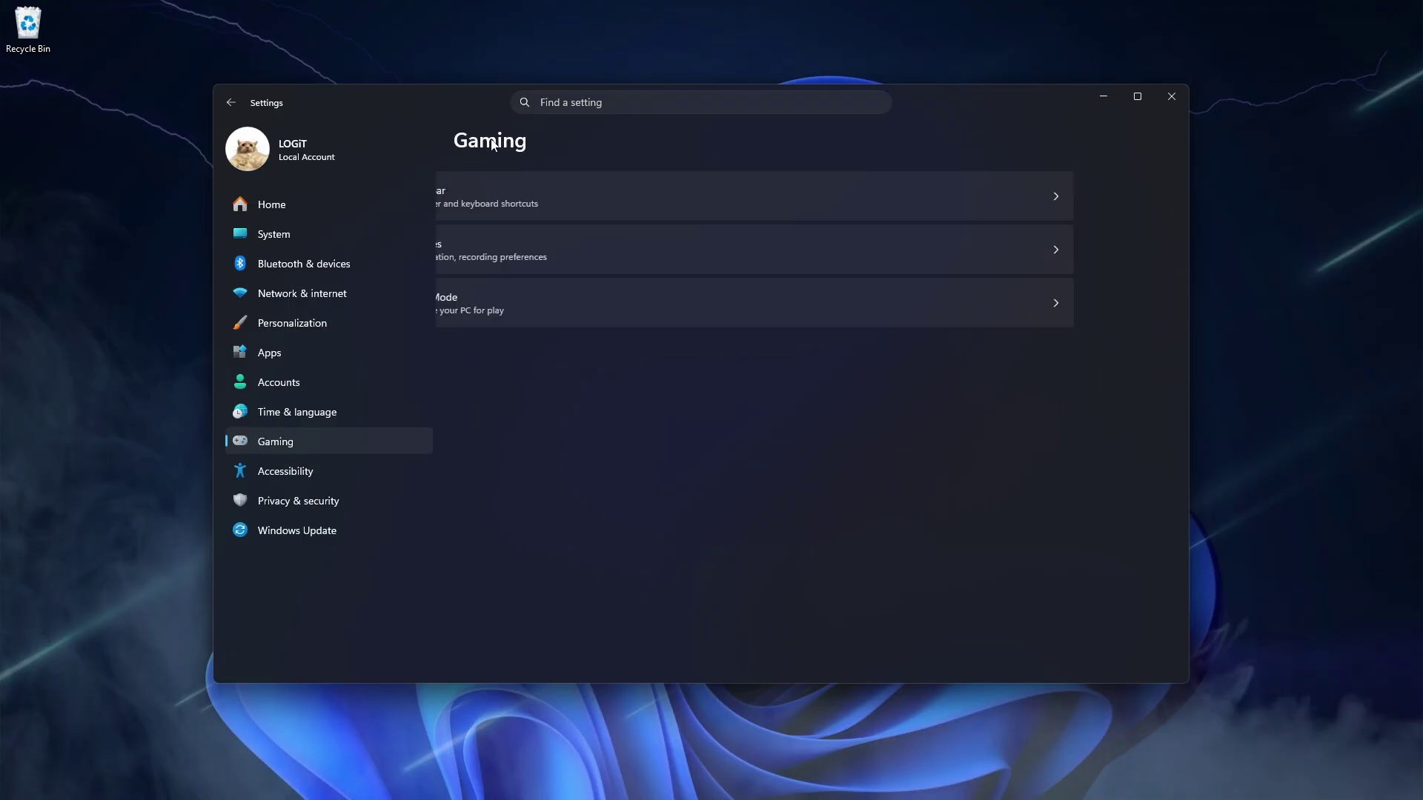
pyautogui.click(548, 193)
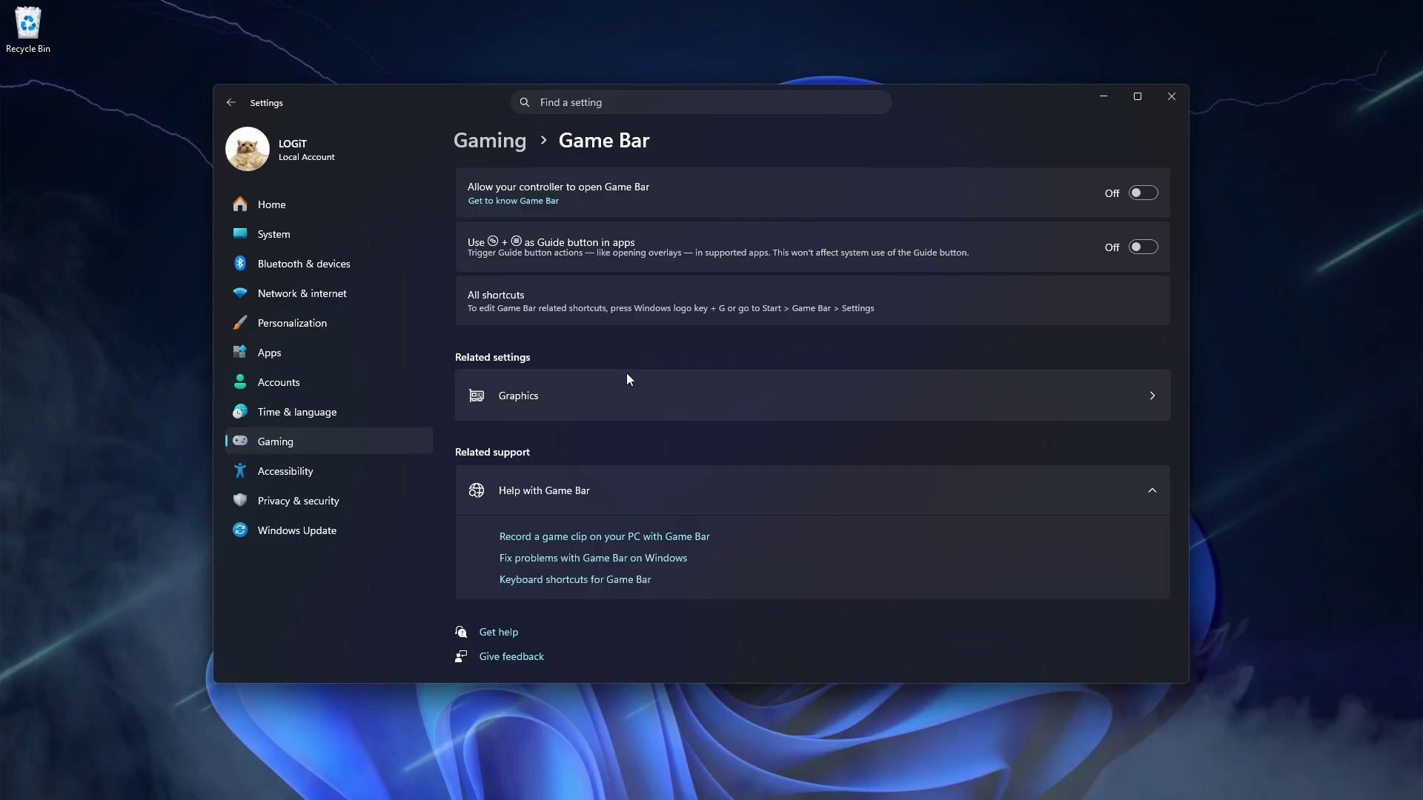
# Step: Open the list of installed apps in Settings and look through it for unneeded programs
pyautogui.click(262, 358)
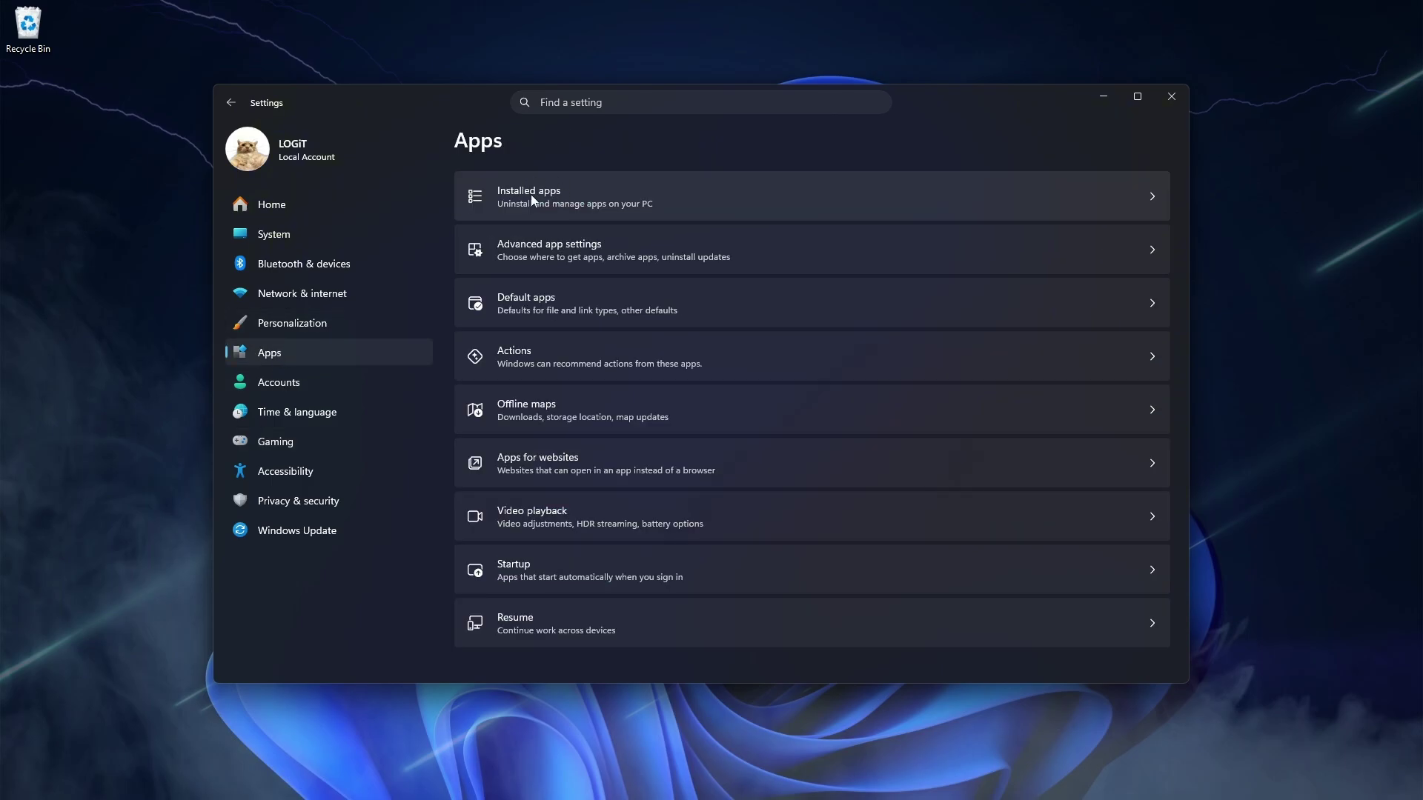
pyautogui.click(557, 193)
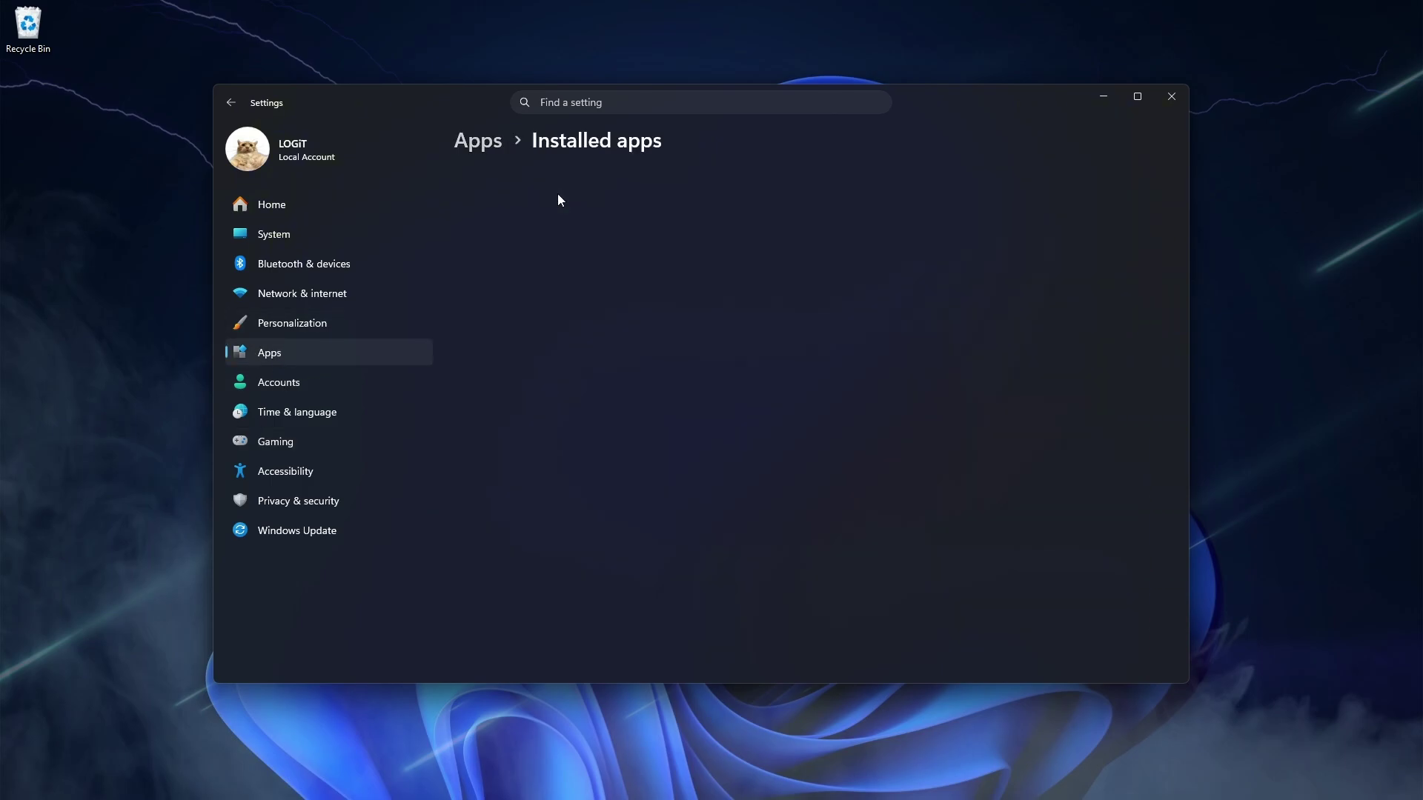
pyautogui.scroll(-4, 815, 448)
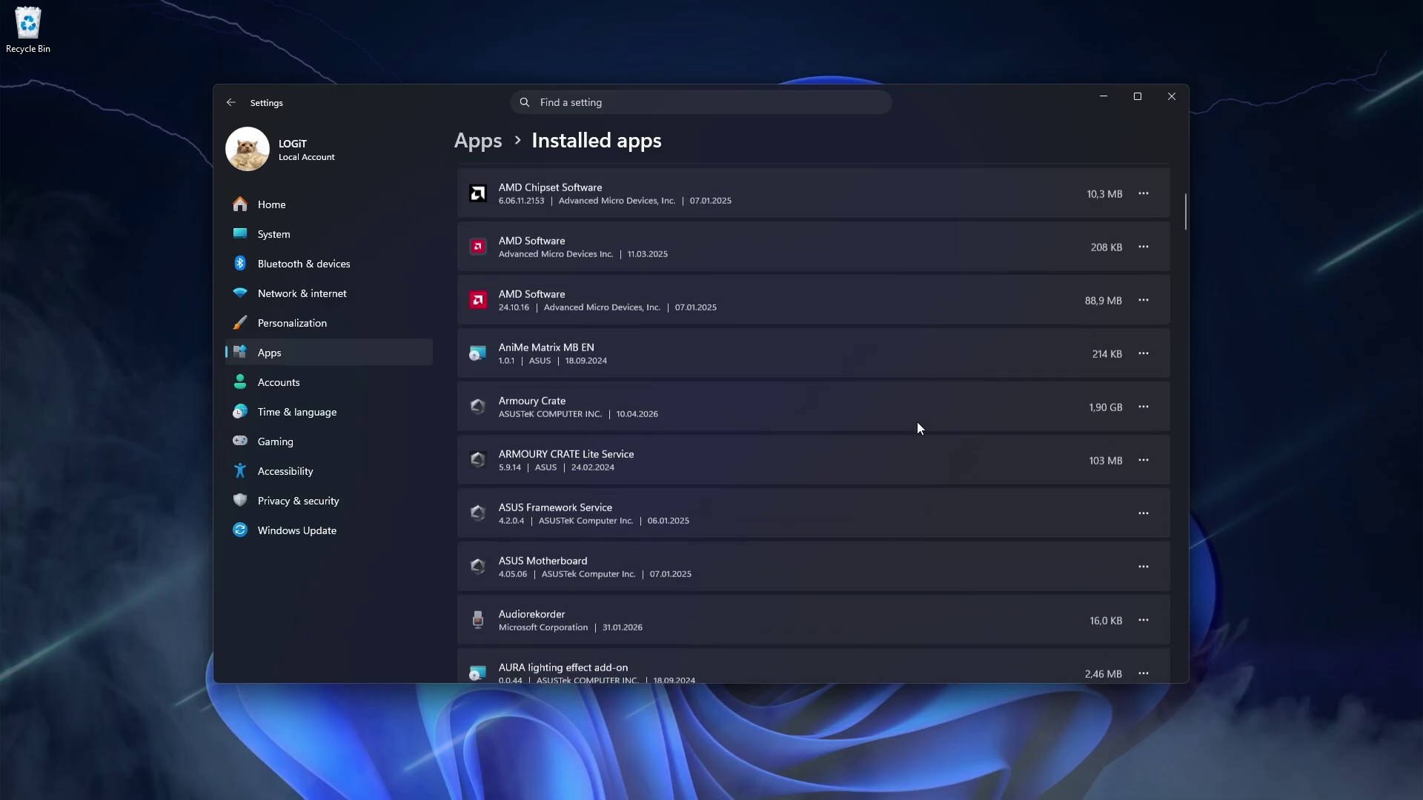
pyautogui.scroll(4, 956, 356)
# Step: Show the uninstall options for Adobe Photoshop 2021 and Adobe Creative Cloud without removing either app
pyautogui.click(1142, 326)
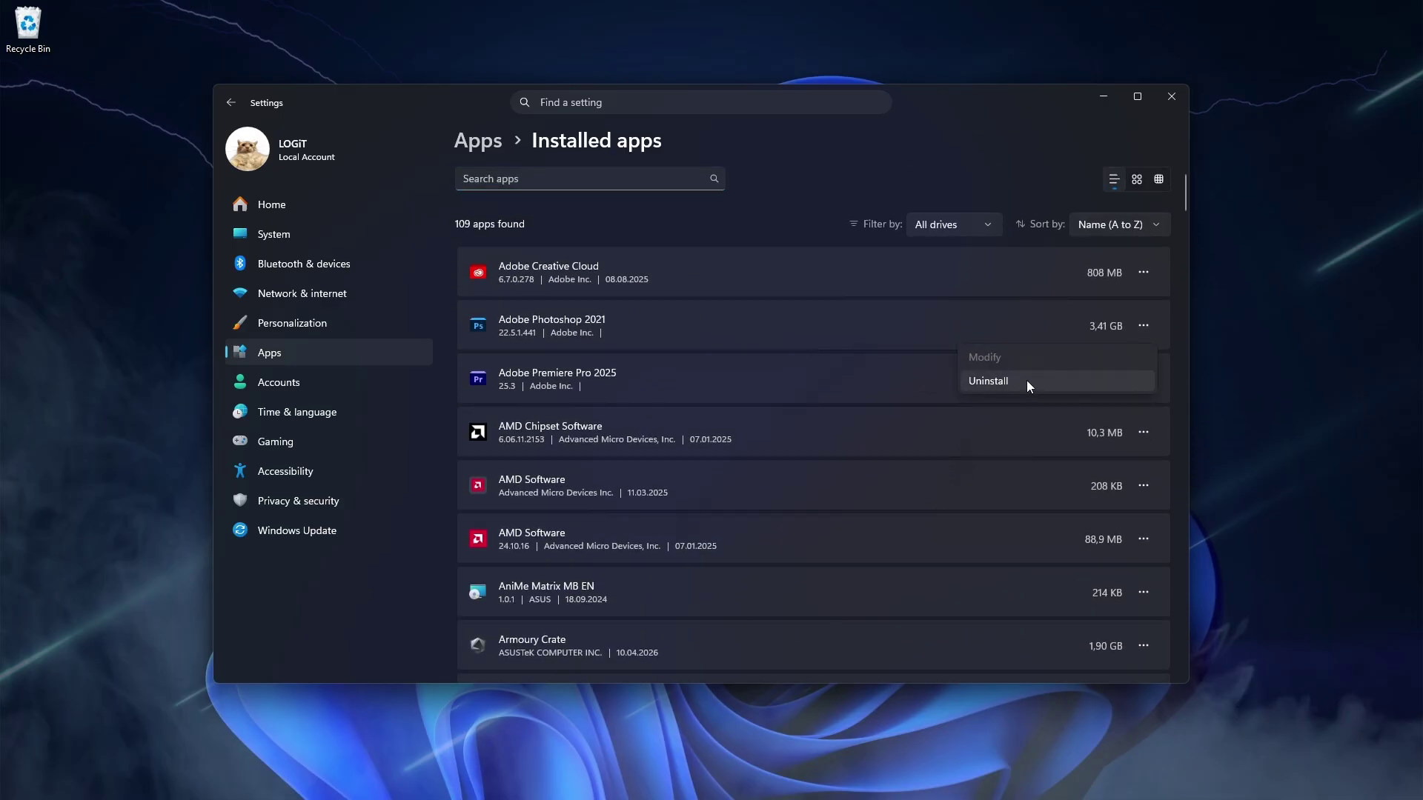
pyautogui.click(995, 263)
pyautogui.click(1142, 273)
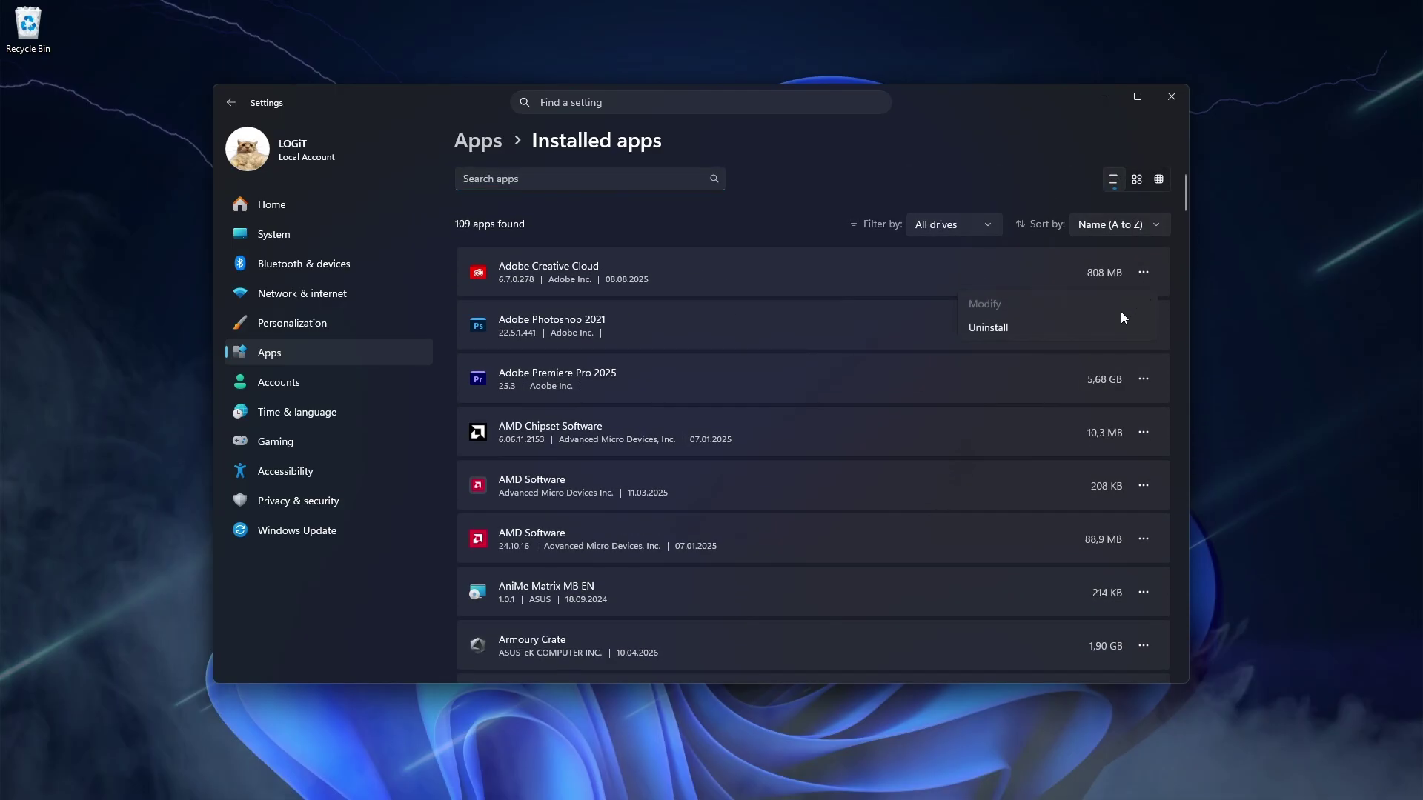
pyautogui.click(1144, 431)
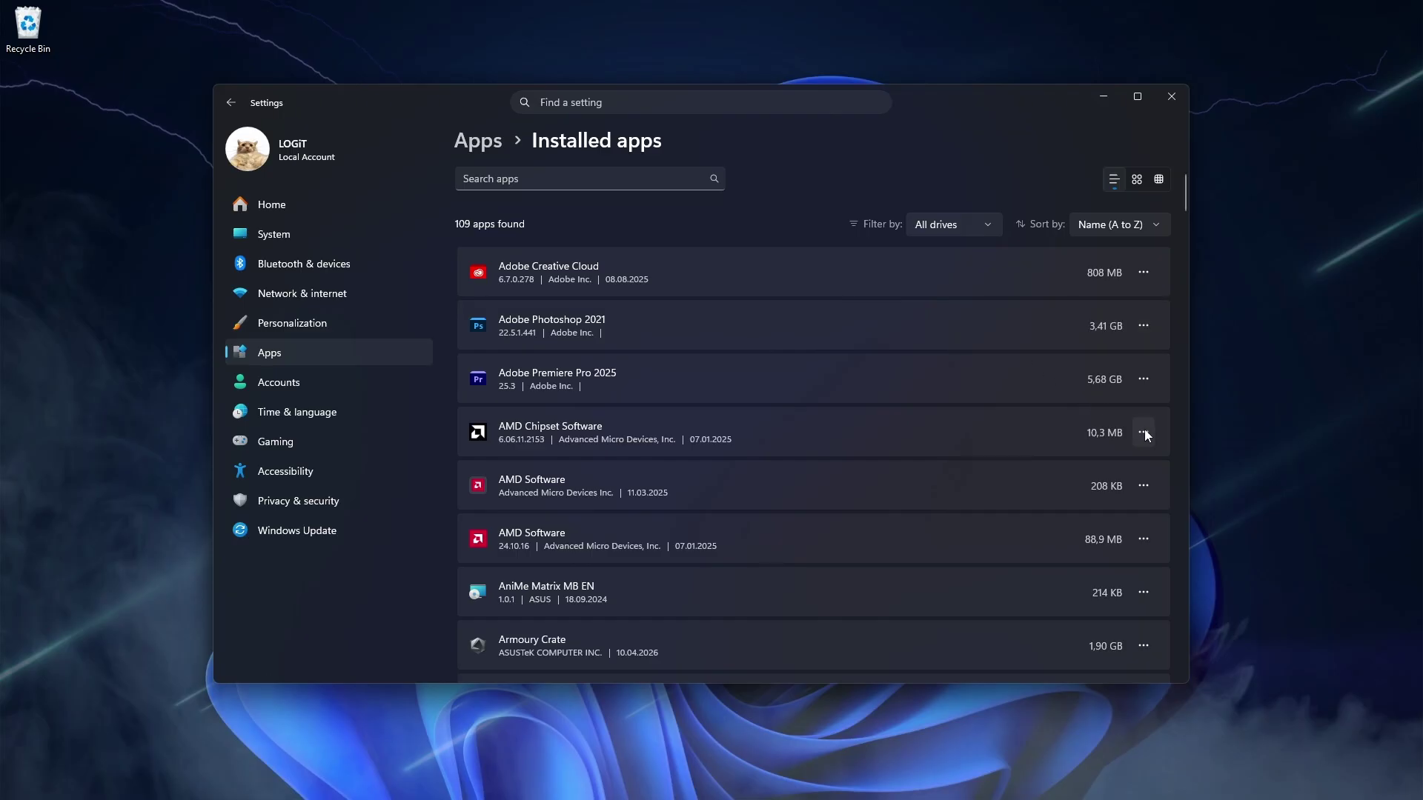
# Step: Show the available options for AMD Chipset Software in the installed apps list
pyautogui.click(1143, 430)
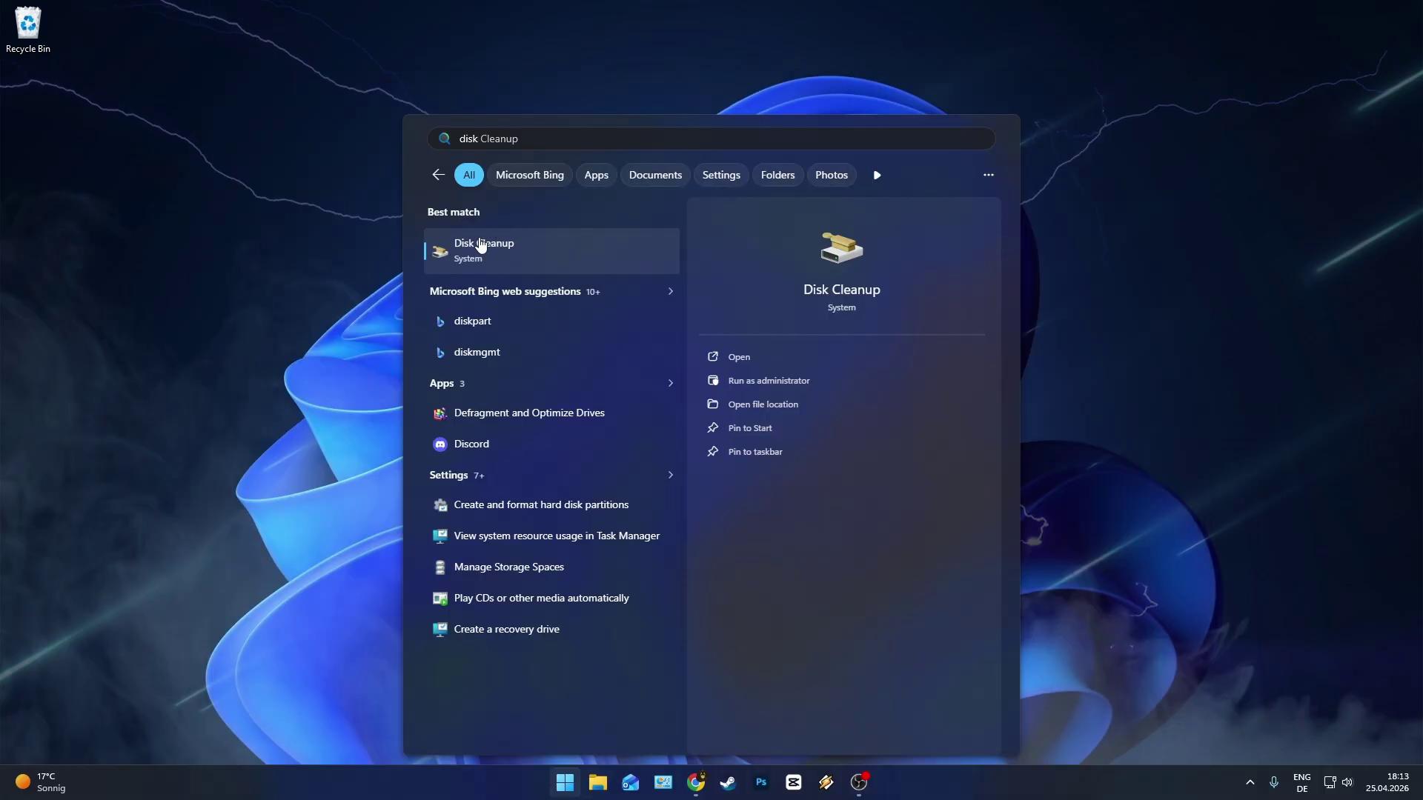
# Step: Open Disk Cleanup for drive C:, include Recycle Bin and Temporary files in the deletion, and start cleaning up system files
pyautogui.click(495, 252)
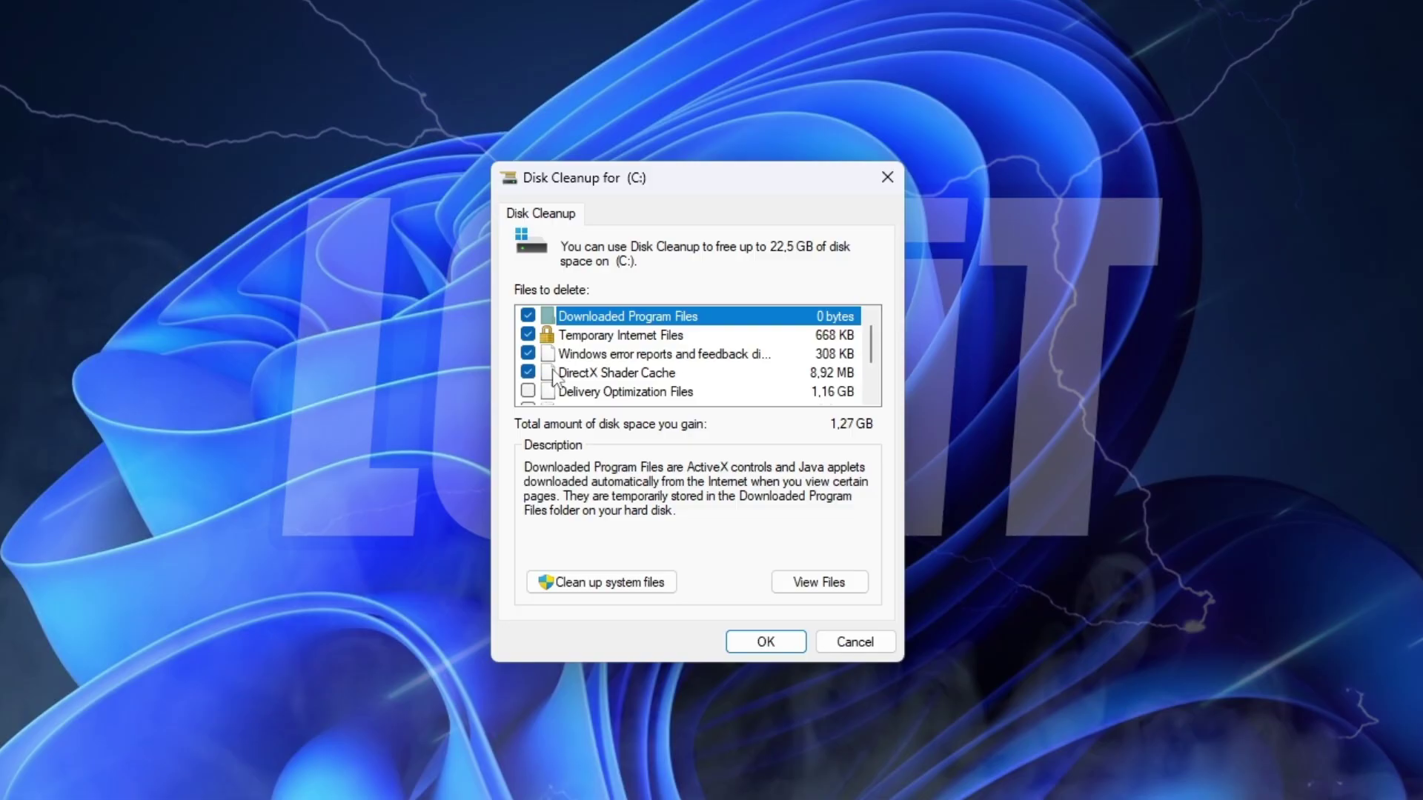
pyautogui.scroll(-1, 578, 378)
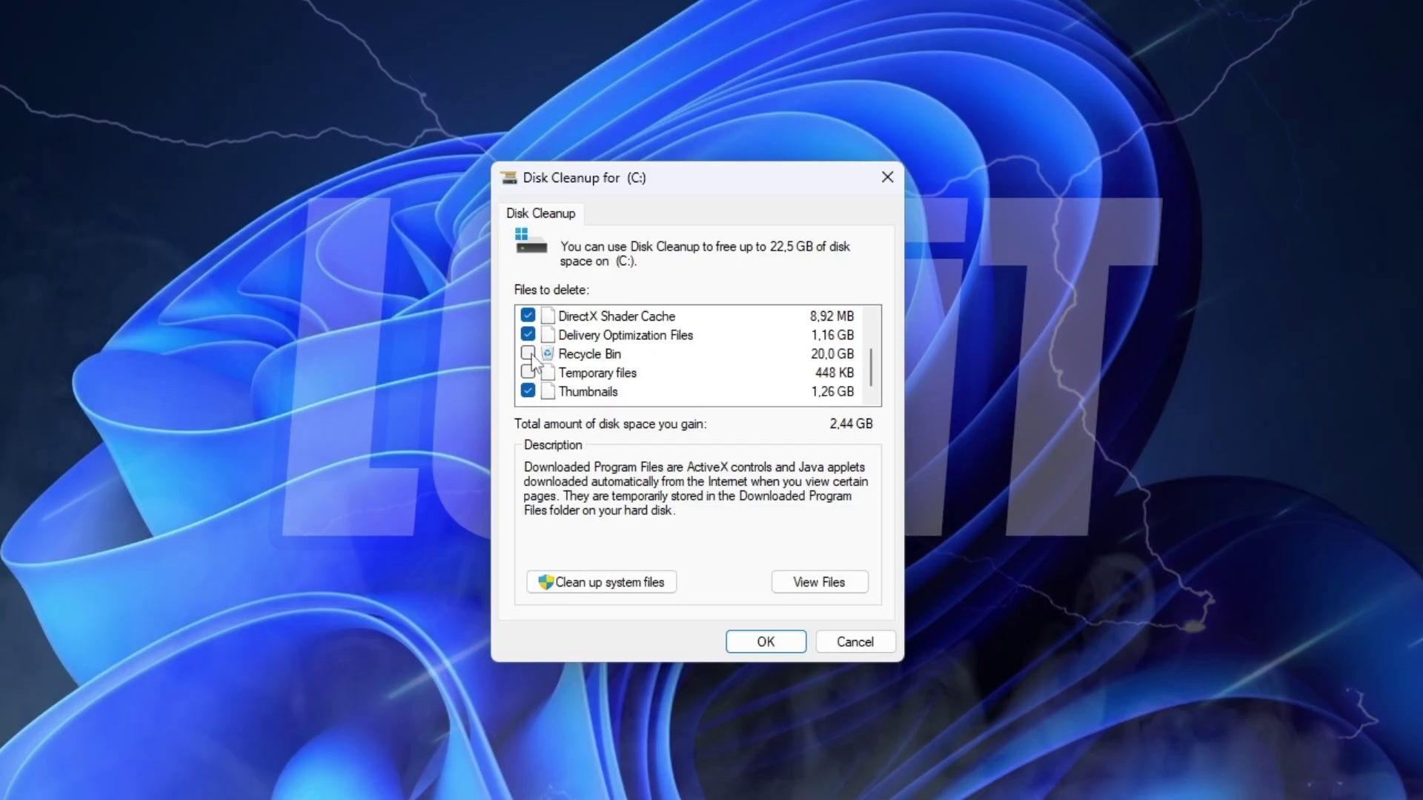
pyautogui.click(531, 356)
pyautogui.click(531, 373)
pyautogui.scroll(1, 607, 370)
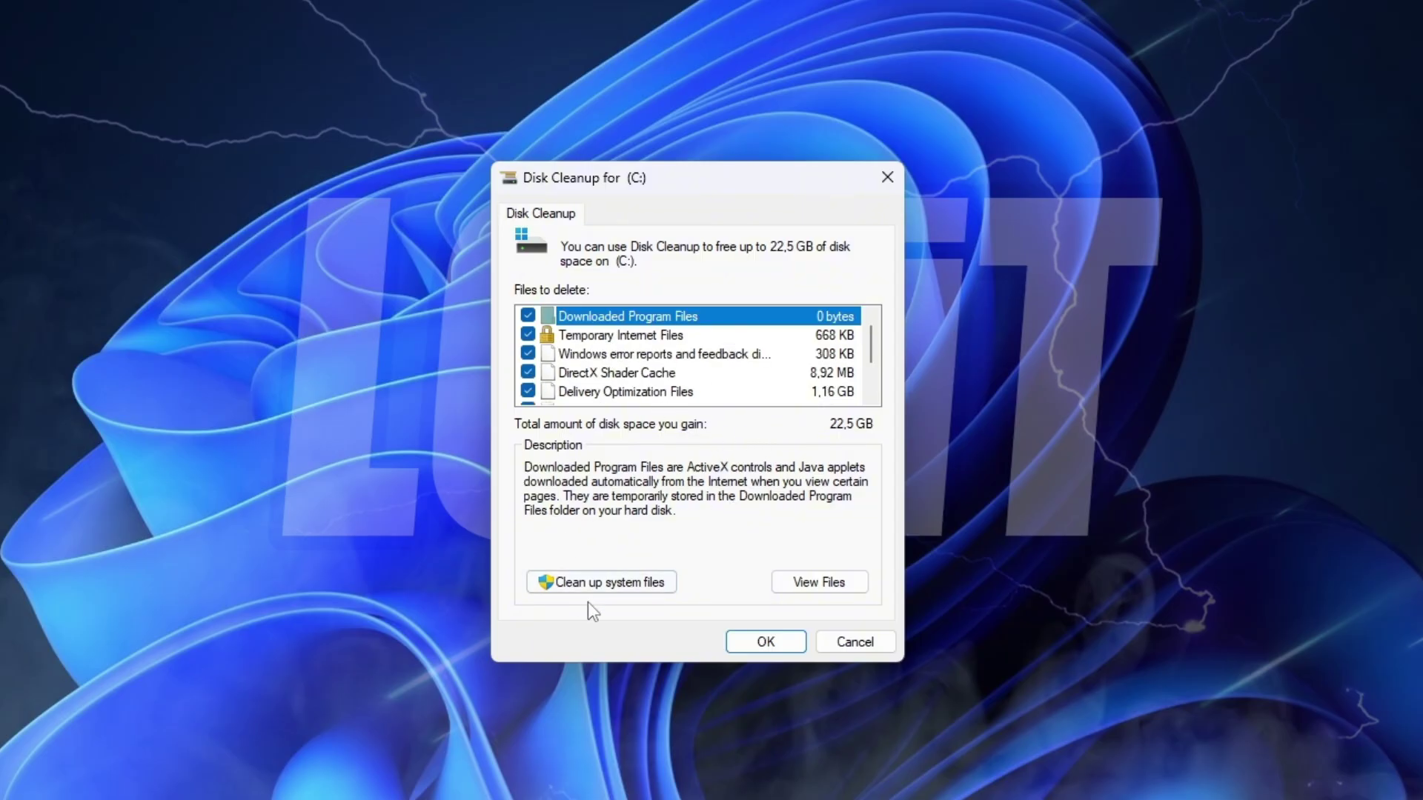
pyautogui.click(605, 583)
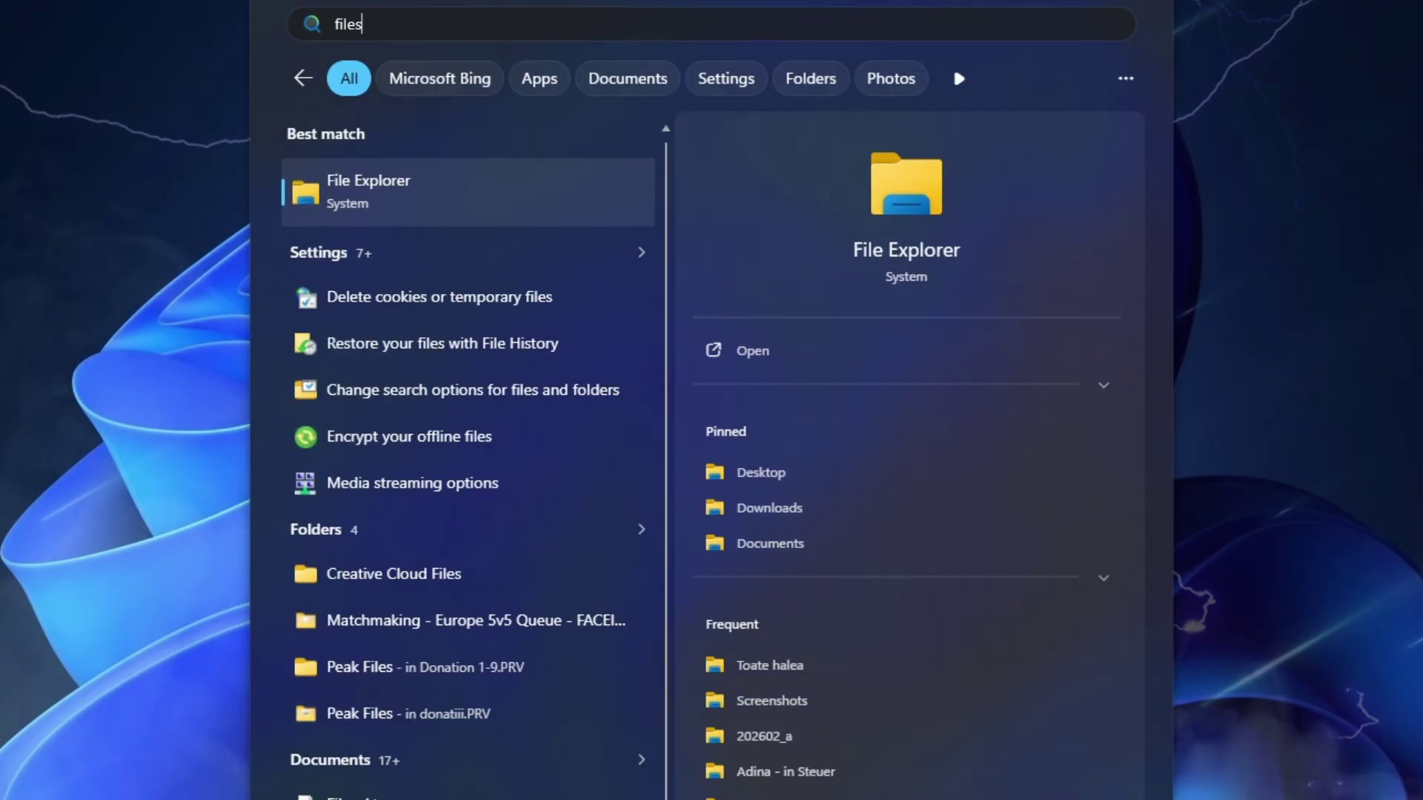
# Step: Open the properties of Local Disk (C:) in File Explorer, disable content indexing for its files, and apply the change
pyautogui.click(389, 181)
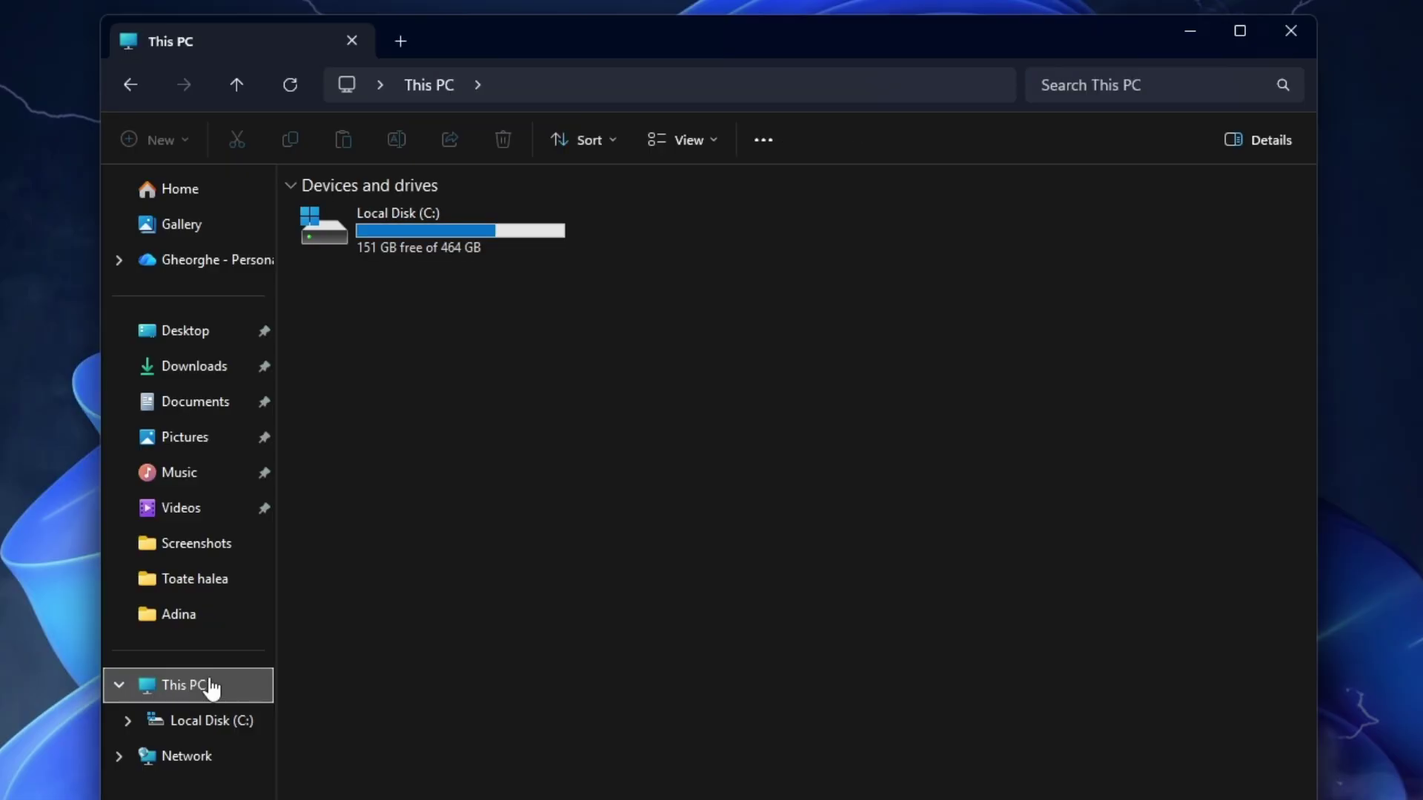
pyautogui.rightClick(419, 232)
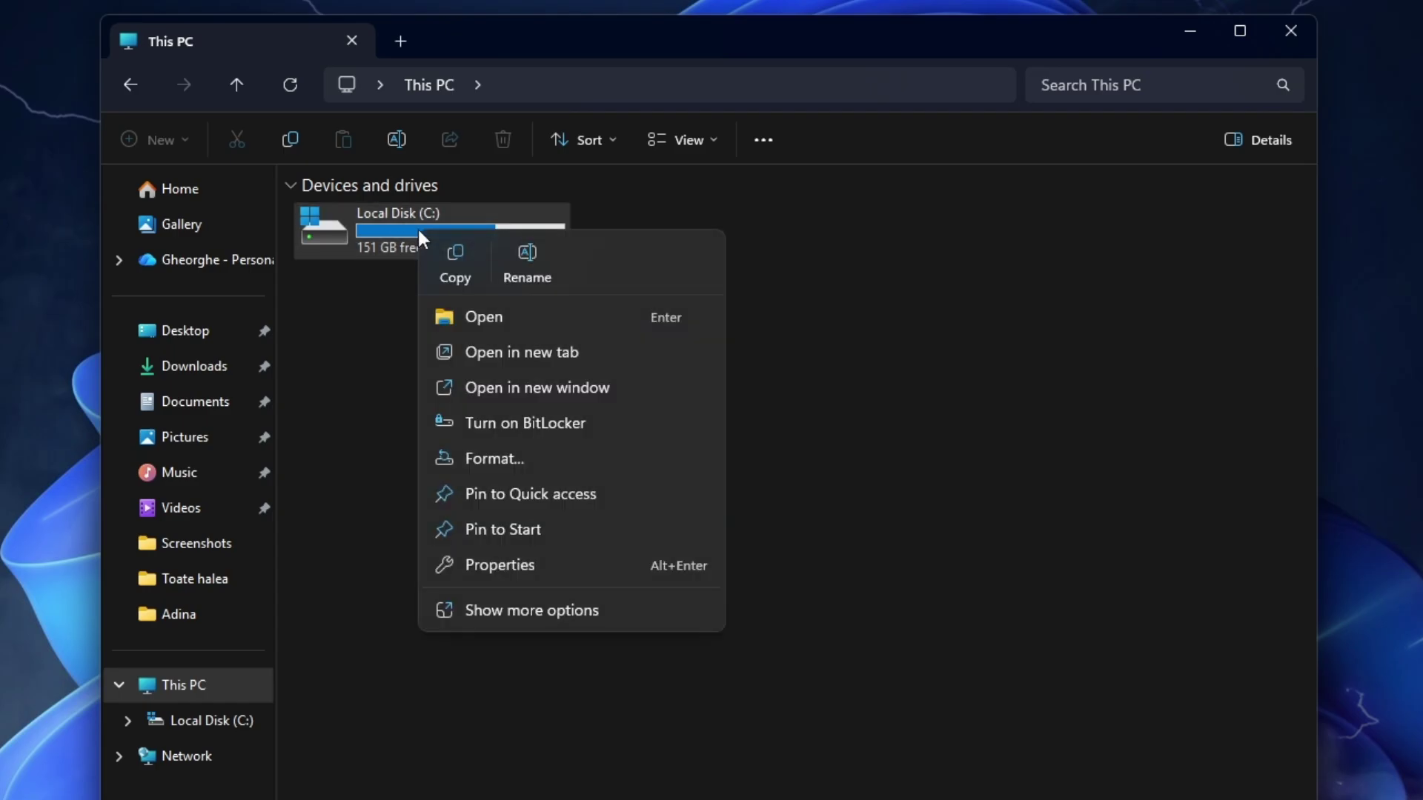
pyautogui.click(491, 563)
pyautogui.click(457, 697)
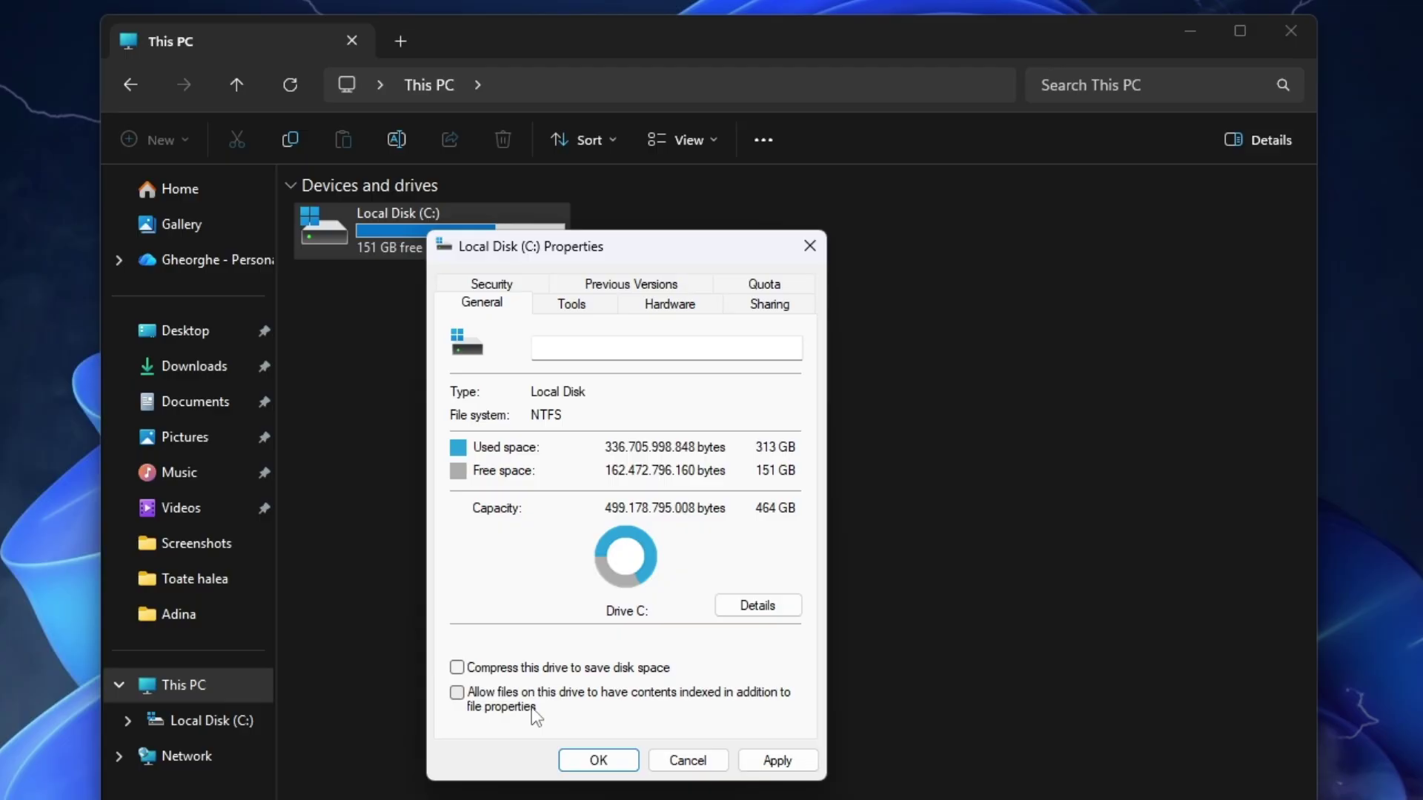
pyautogui.click(777, 762)
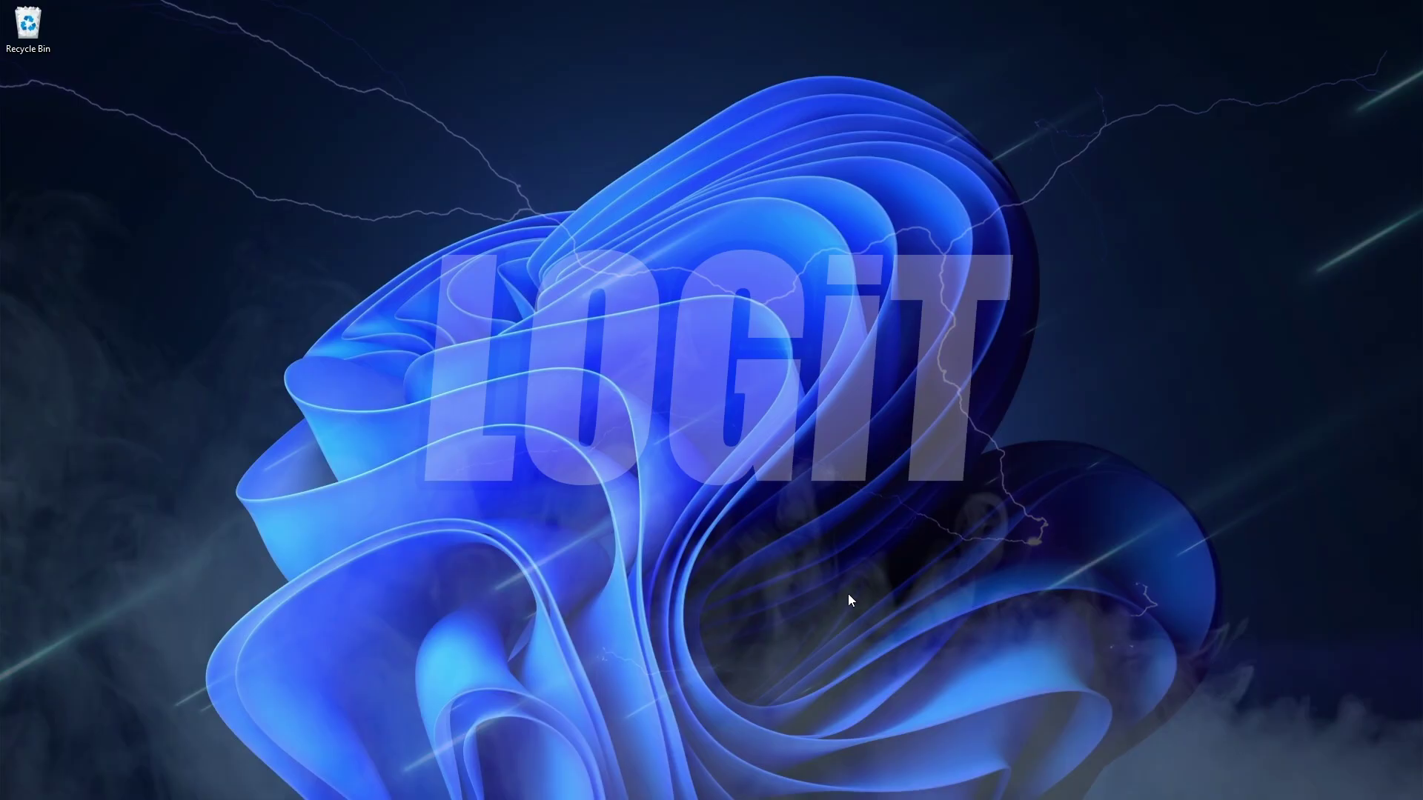
# Step: Open the NVIDIA App and check the graphics driver status on the Drivers page
pyautogui.click(577, 784)
pyautogui.write('n')
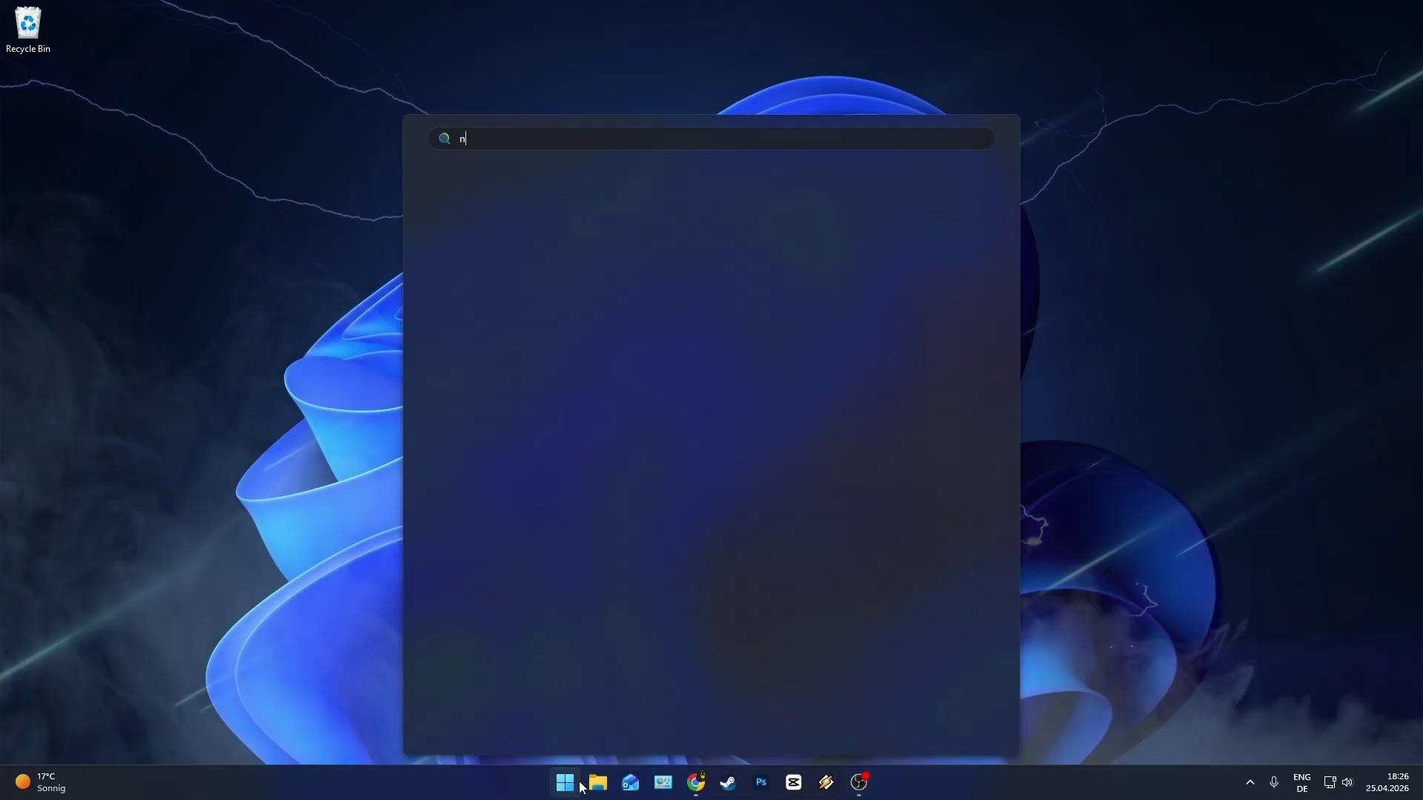
pyautogui.write('vidia')
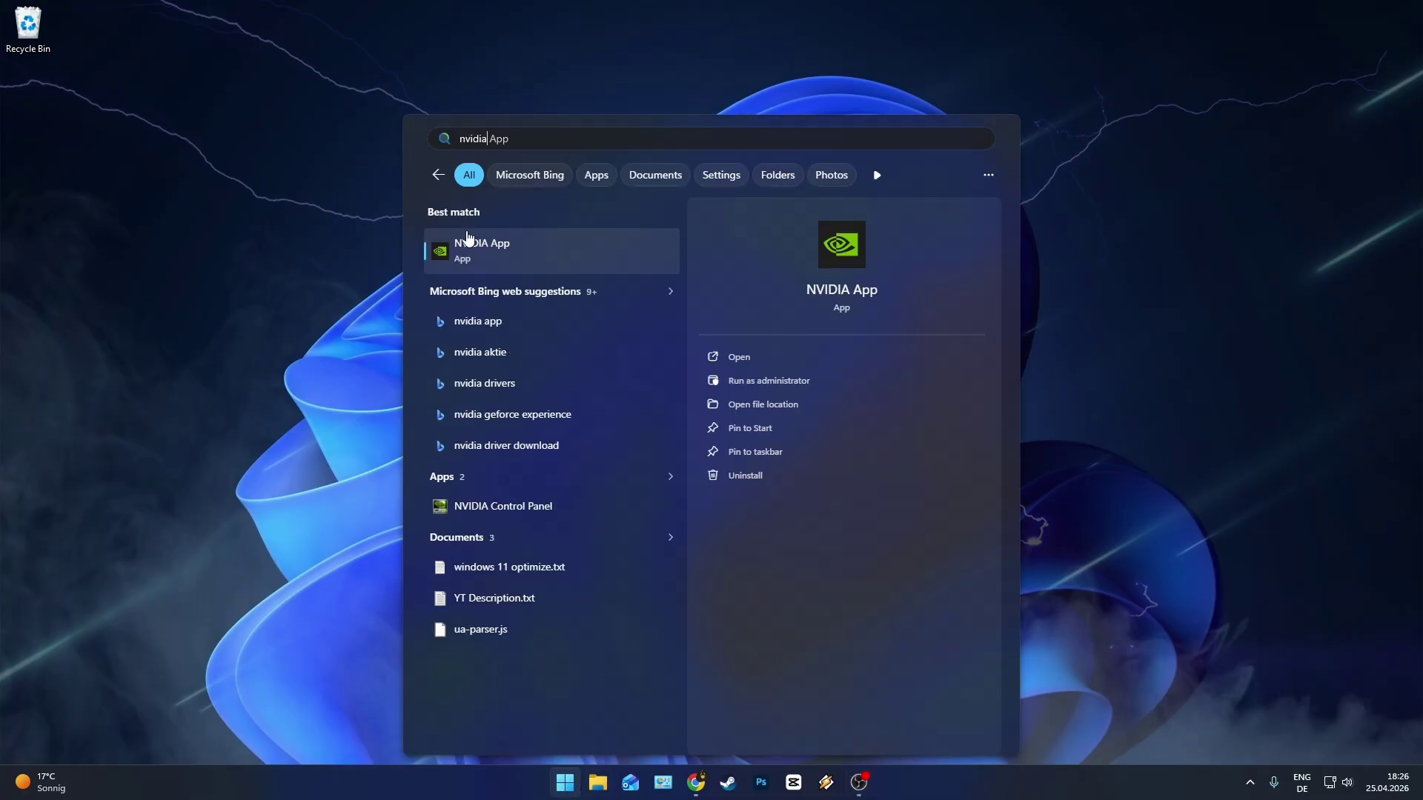
pyautogui.click(496, 252)
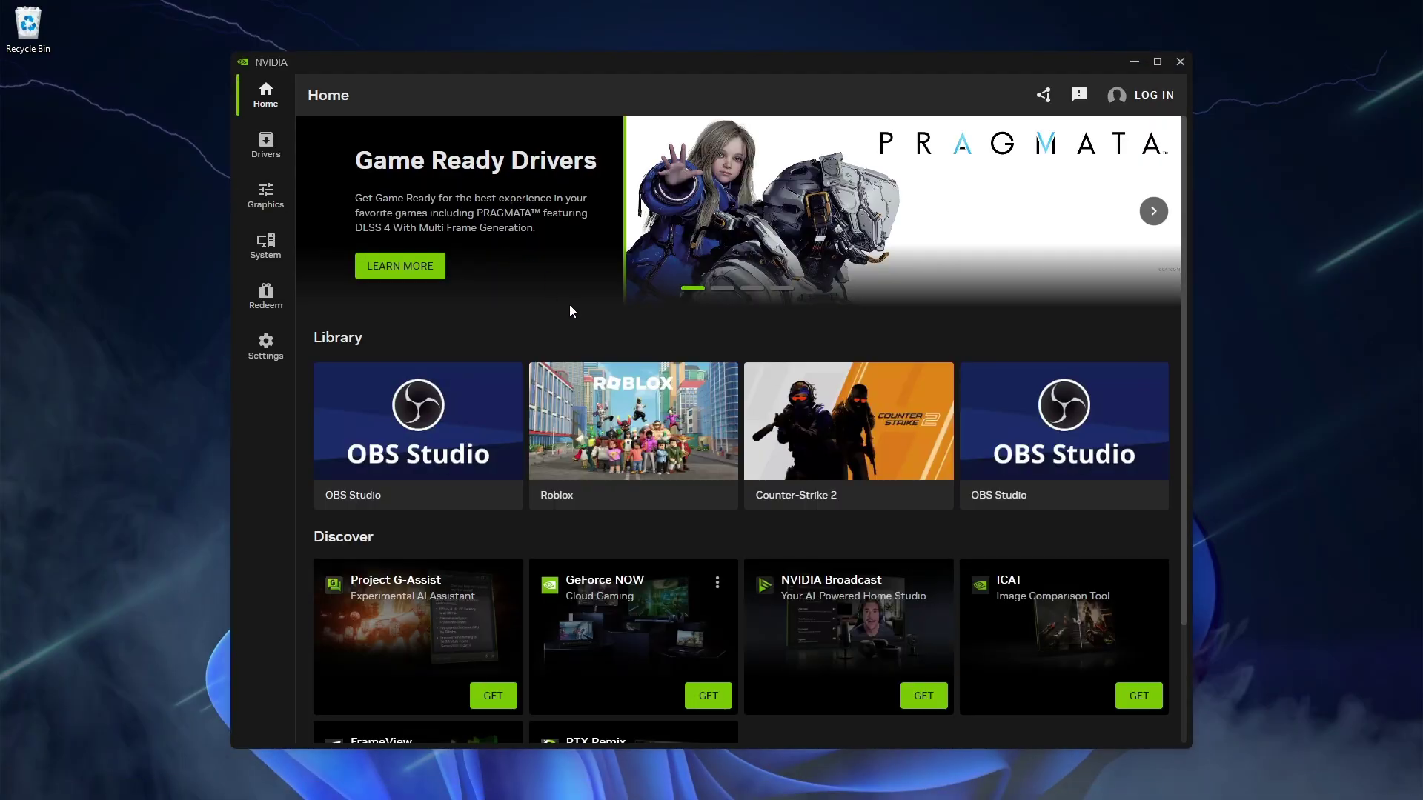
pyautogui.click(255, 158)
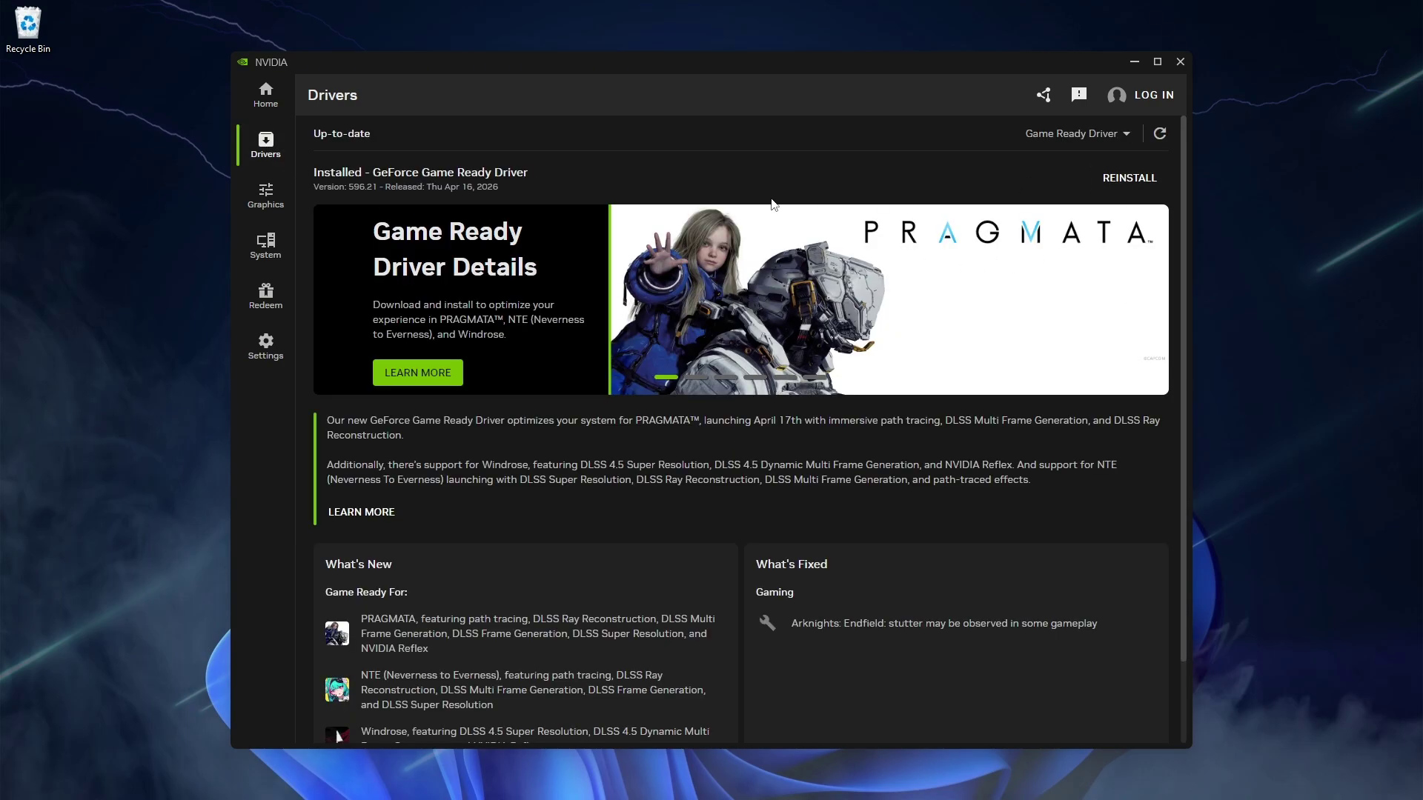
# Step: Open the Display page in the System section of Windows Settings and go into the options further down
pyautogui.press('super')
pyautogui.write('settings')
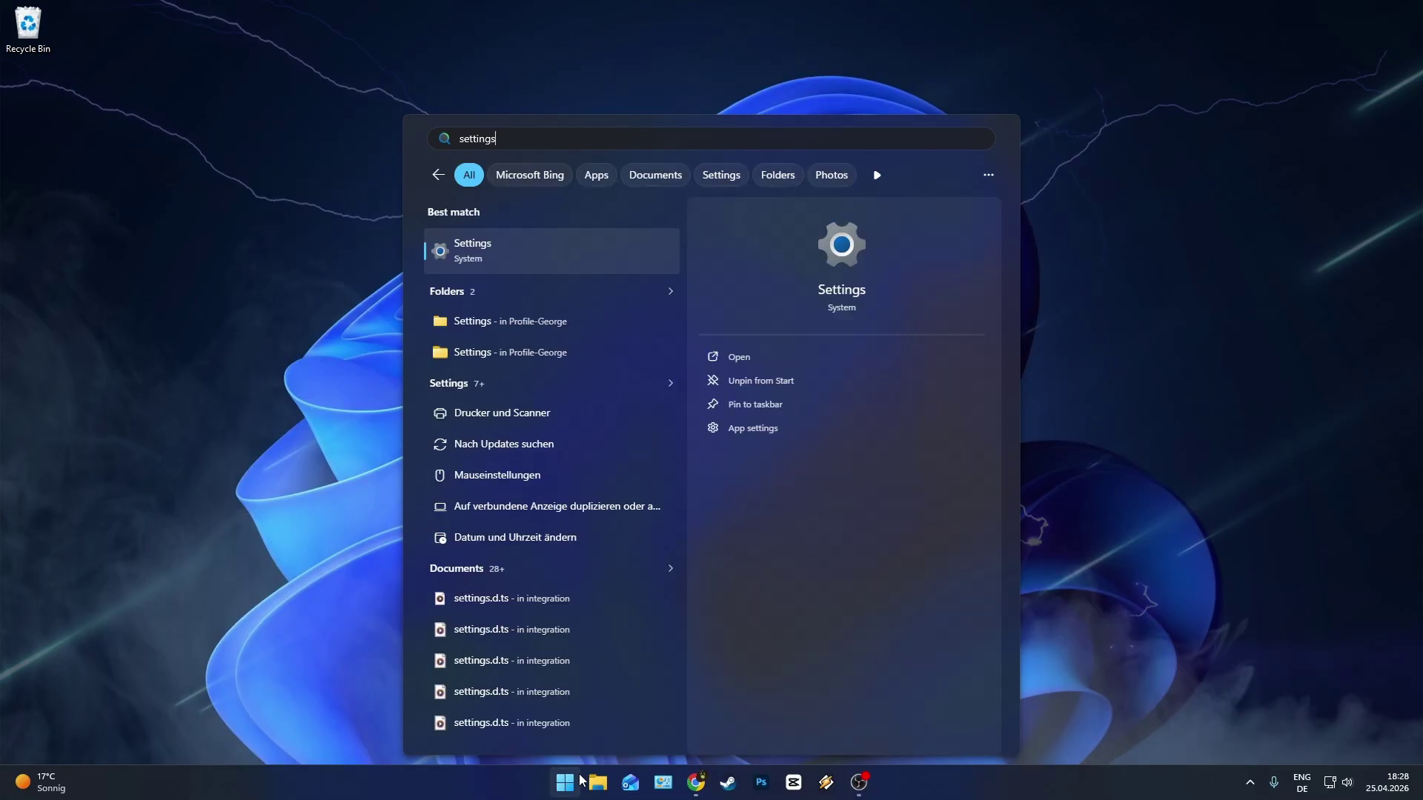
pyautogui.press('Return')
pyautogui.click(529, 273)
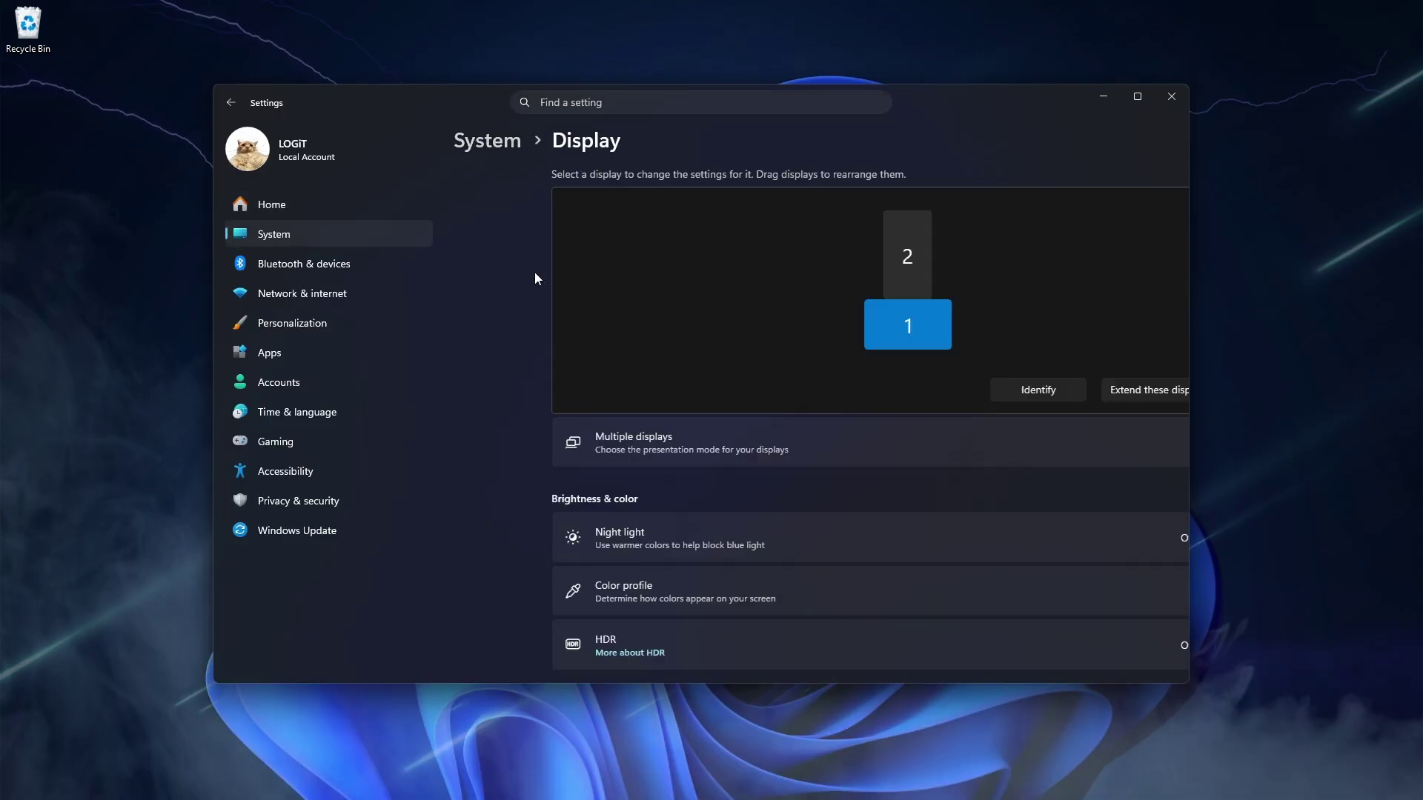
pyautogui.scroll(-5, 550, 448)
pyautogui.click(550, 447)
pyautogui.click(696, 381)
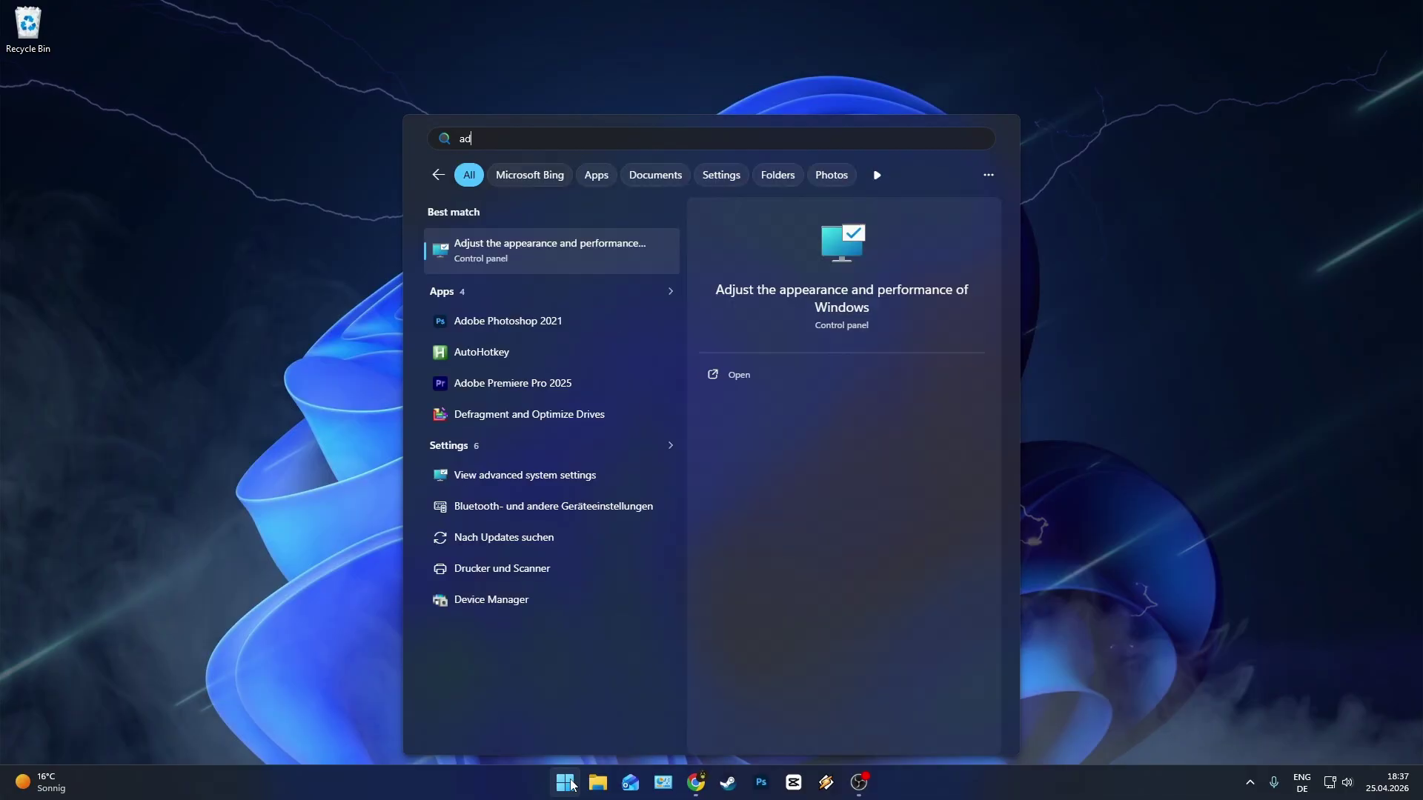
# Step: Open the Virtual Memory settings from Performance Options, turn off automatic paging file management, and choose a custom size for drive C:
pyautogui.write('just')
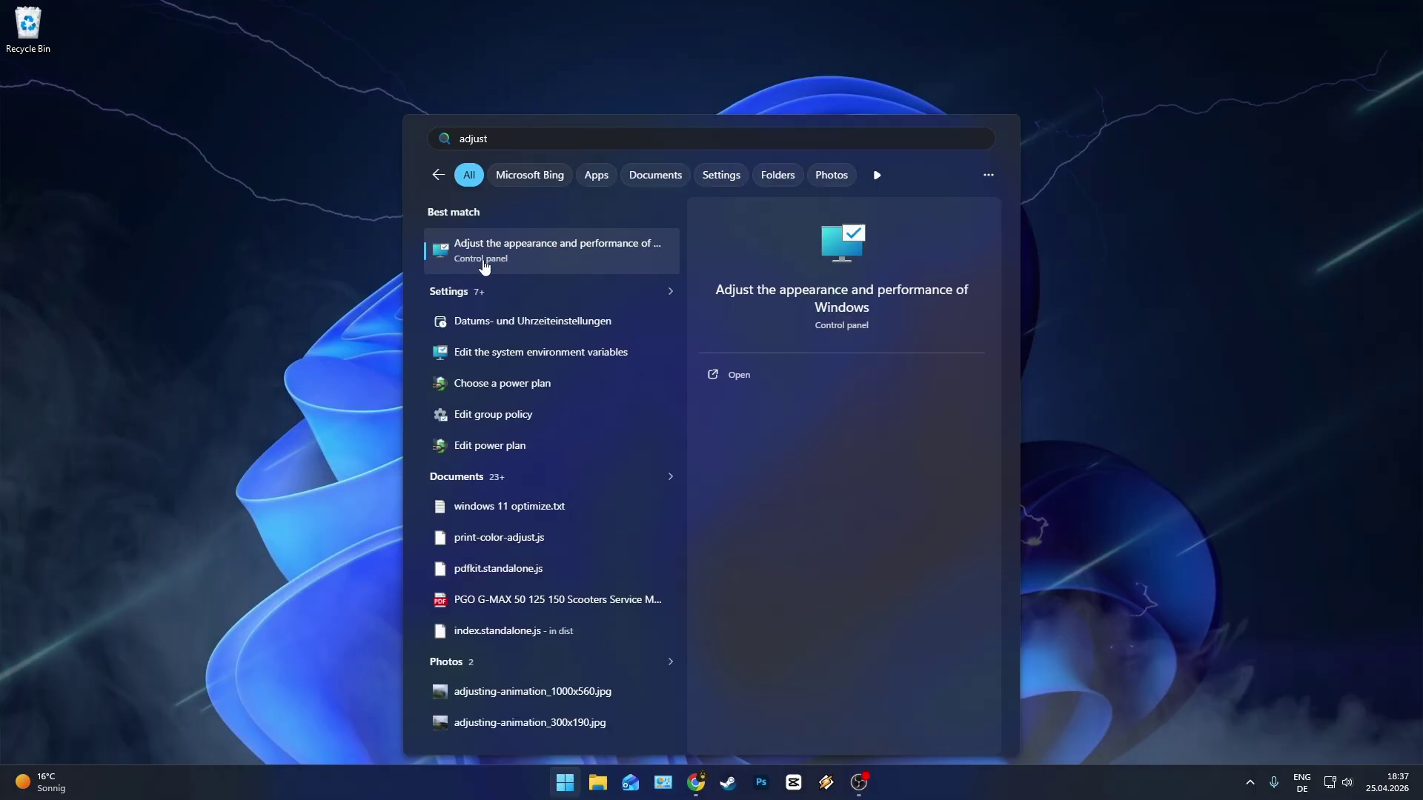
pyautogui.click(551, 256)
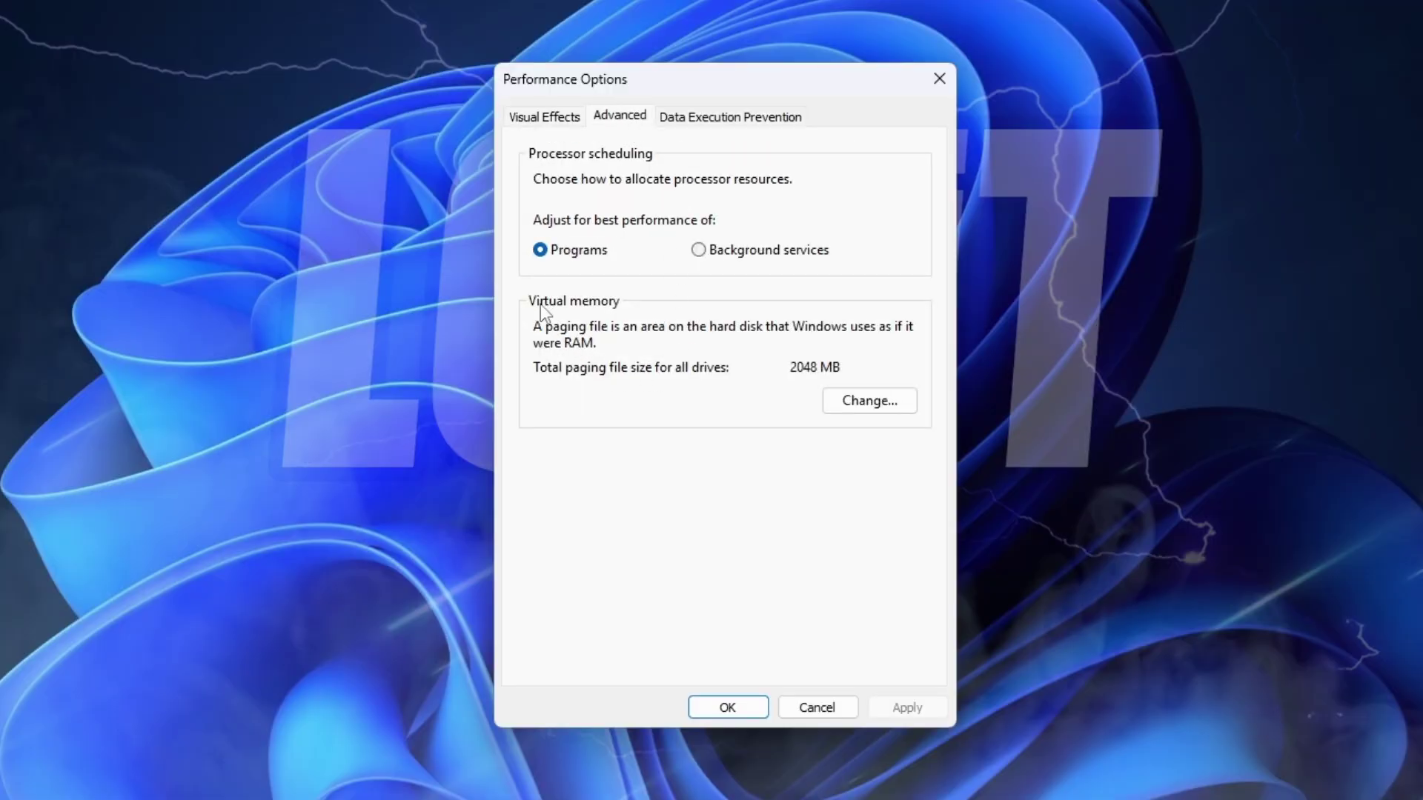
pyautogui.click(868, 410)
pyautogui.click(547, 179)
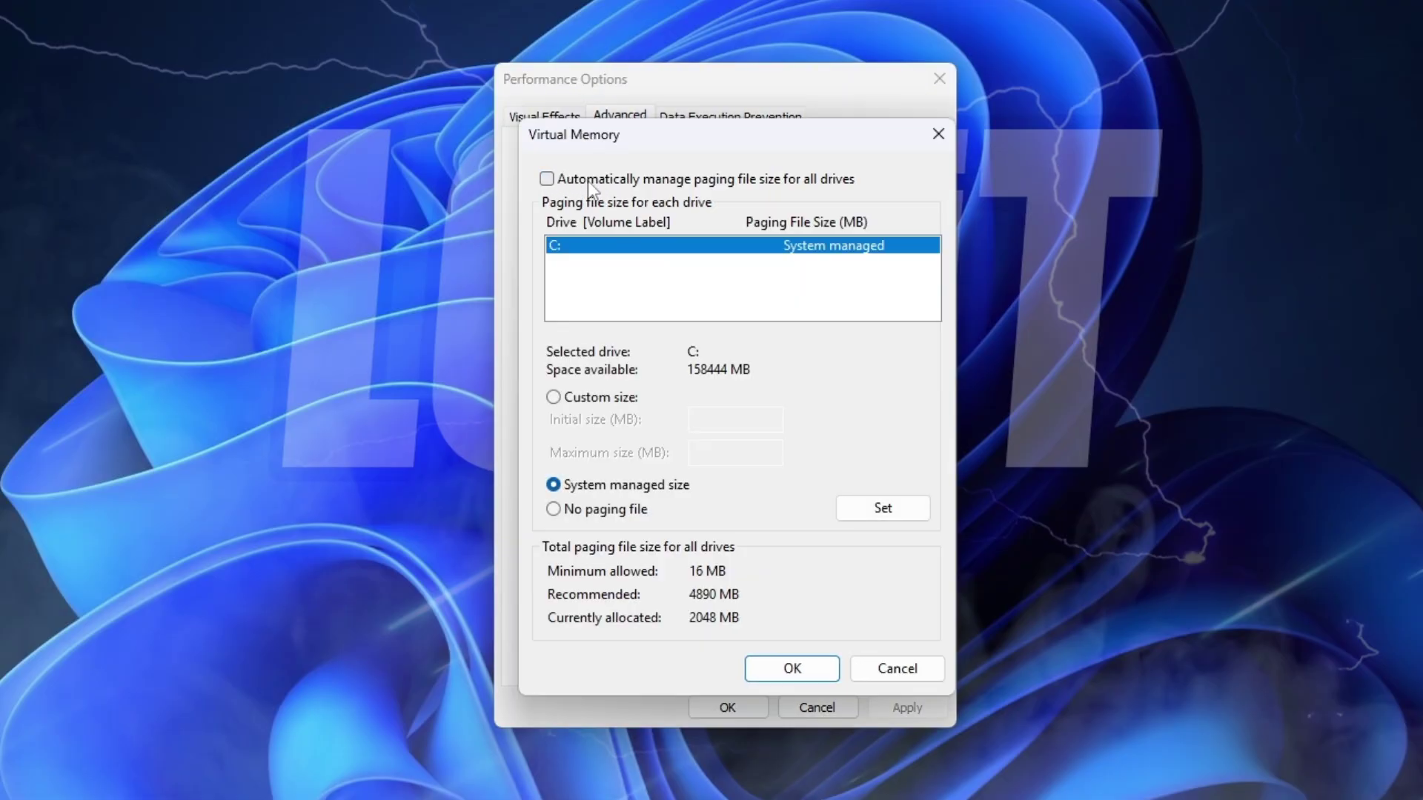
pyautogui.click(553, 398)
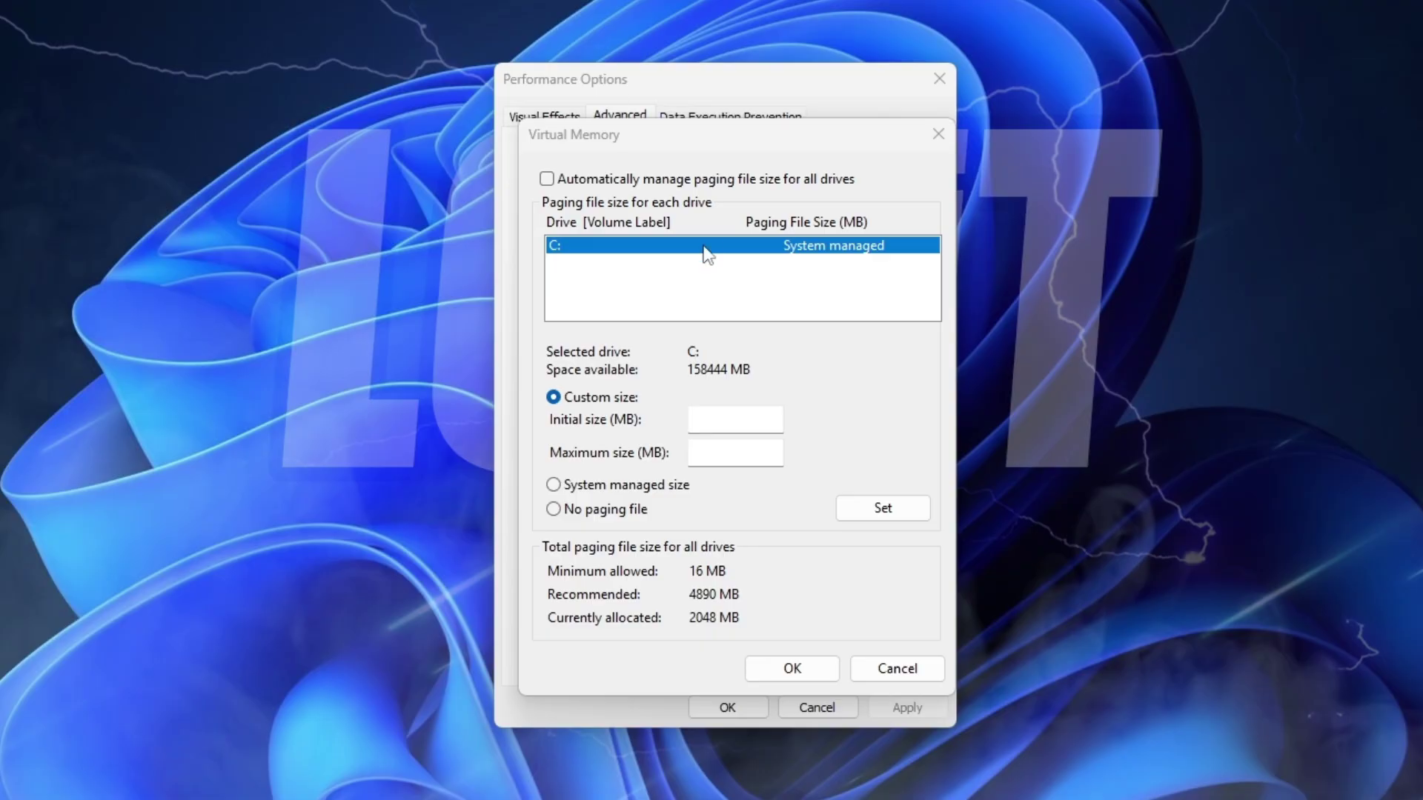
# Step: Enter a custom paging file size of 8192 MB initial and 16384 MB maximum for drive C:
pyautogui.click(736, 418)
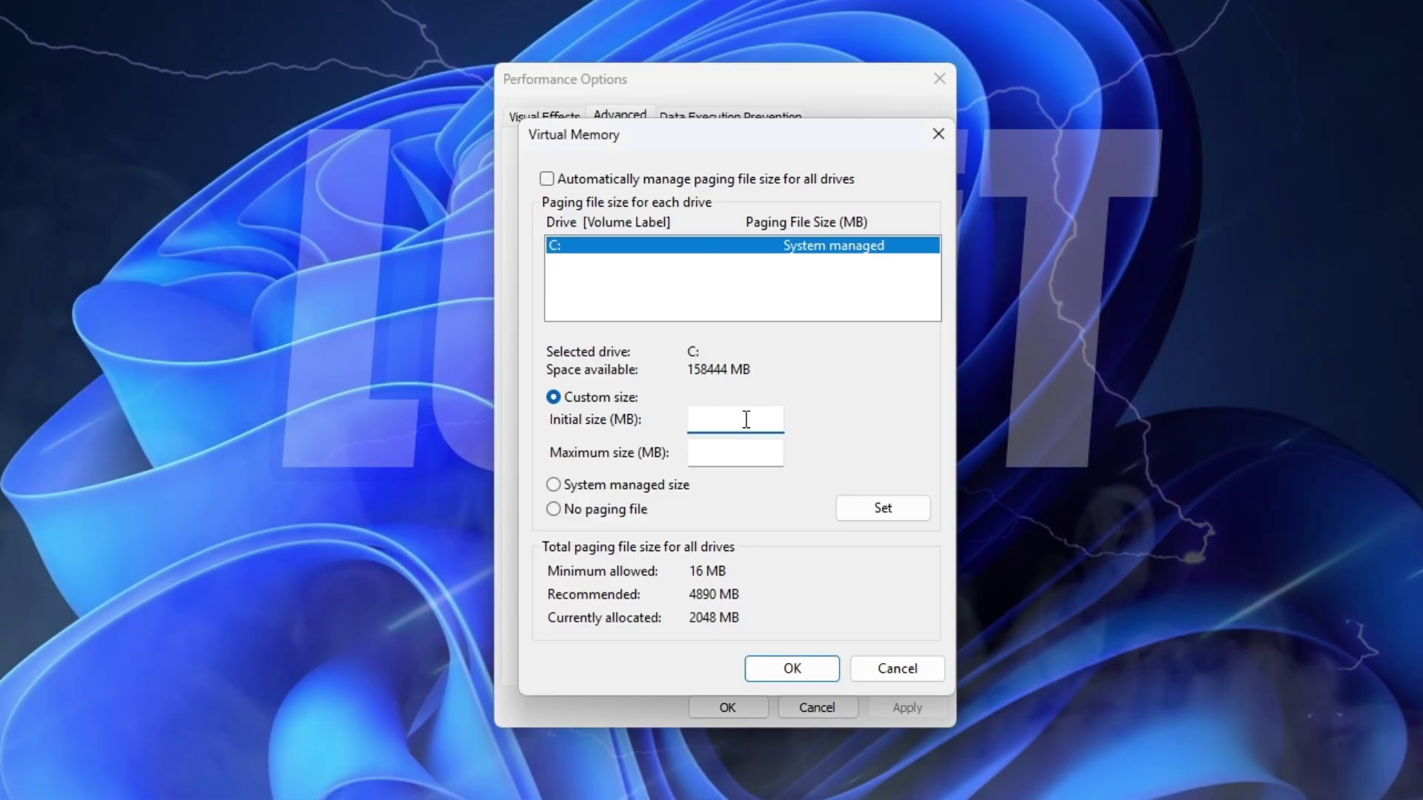
pyautogui.write('8192')
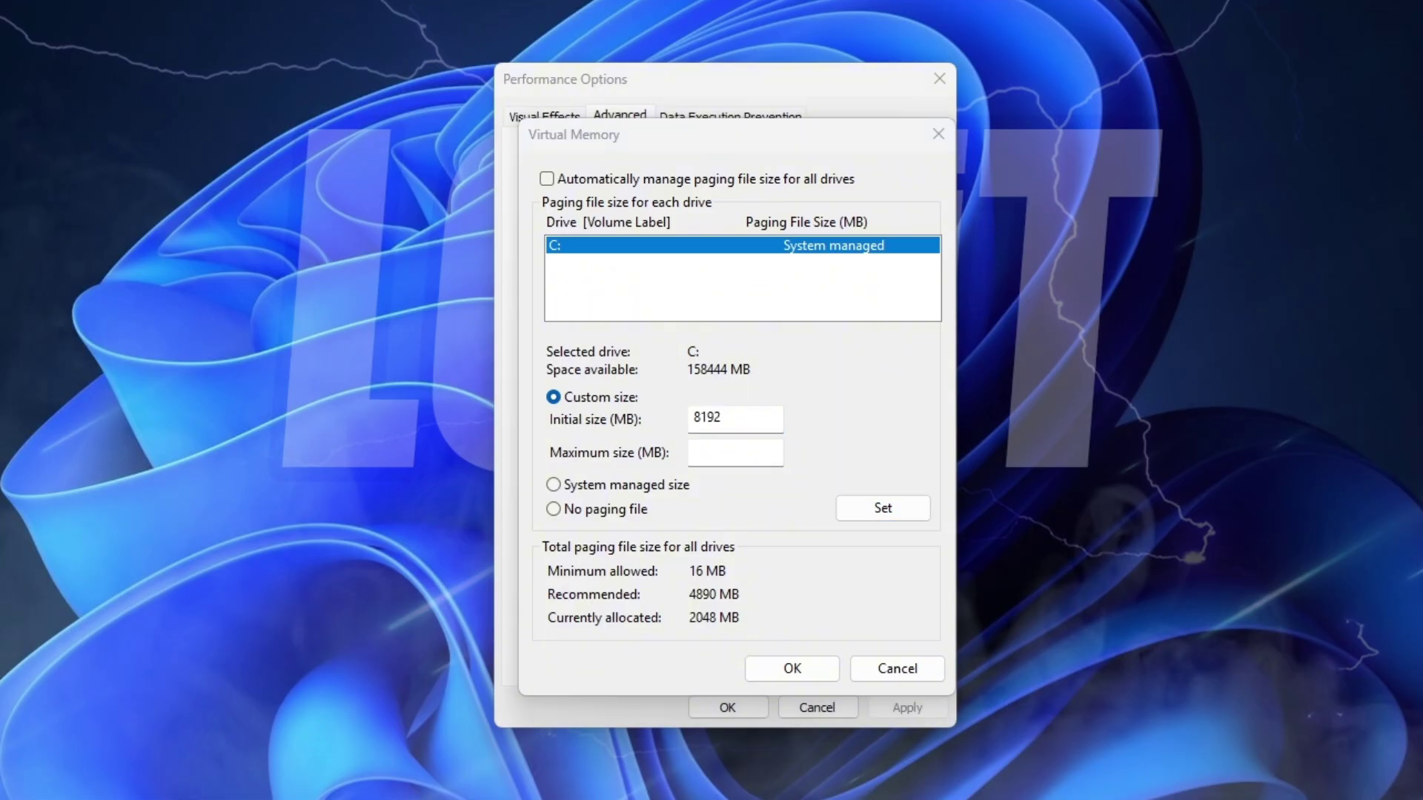
pyautogui.click(733, 449)
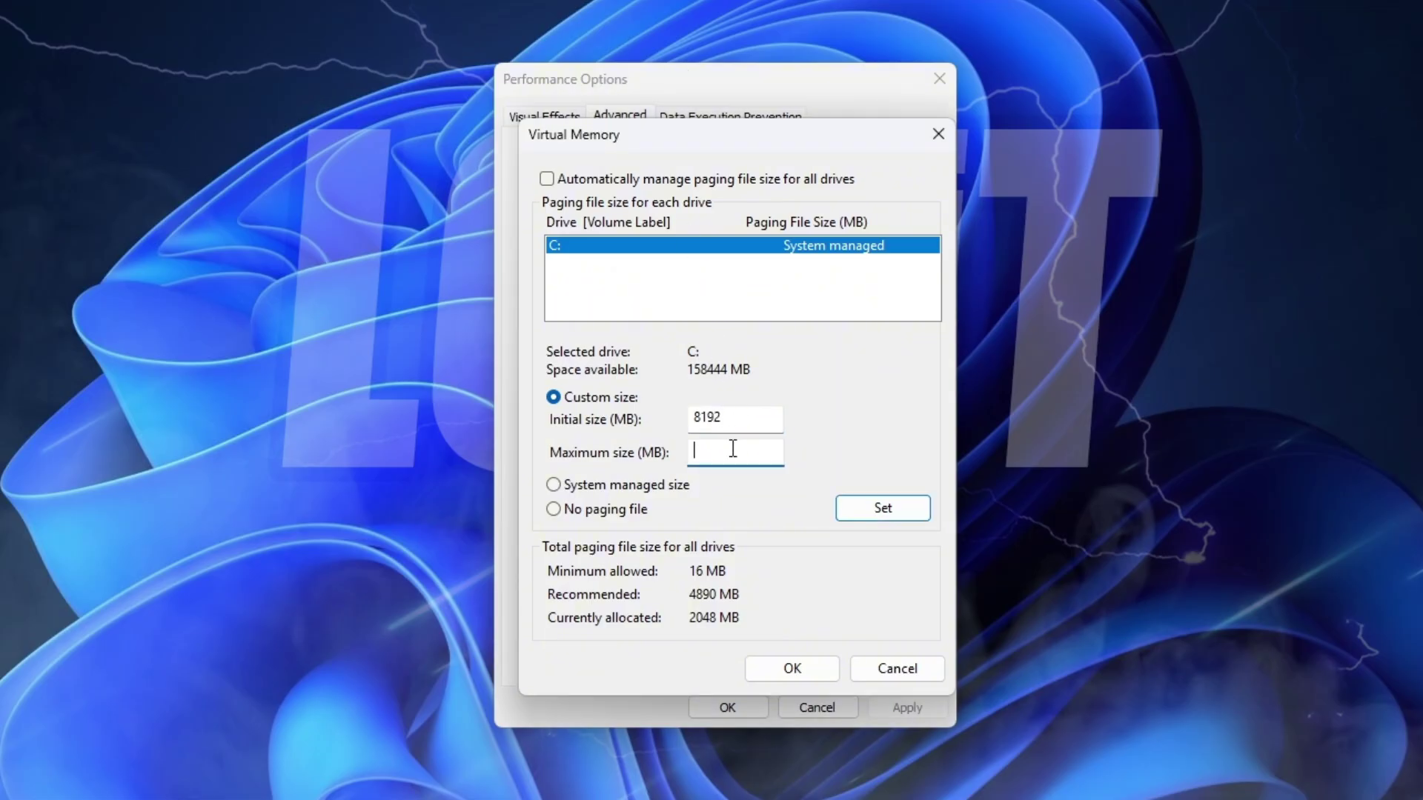
pyautogui.write('16384')
# Step: Change the custom paging file size to 16384 MB initial and 32768 MB maximum
pyautogui.write('16384')
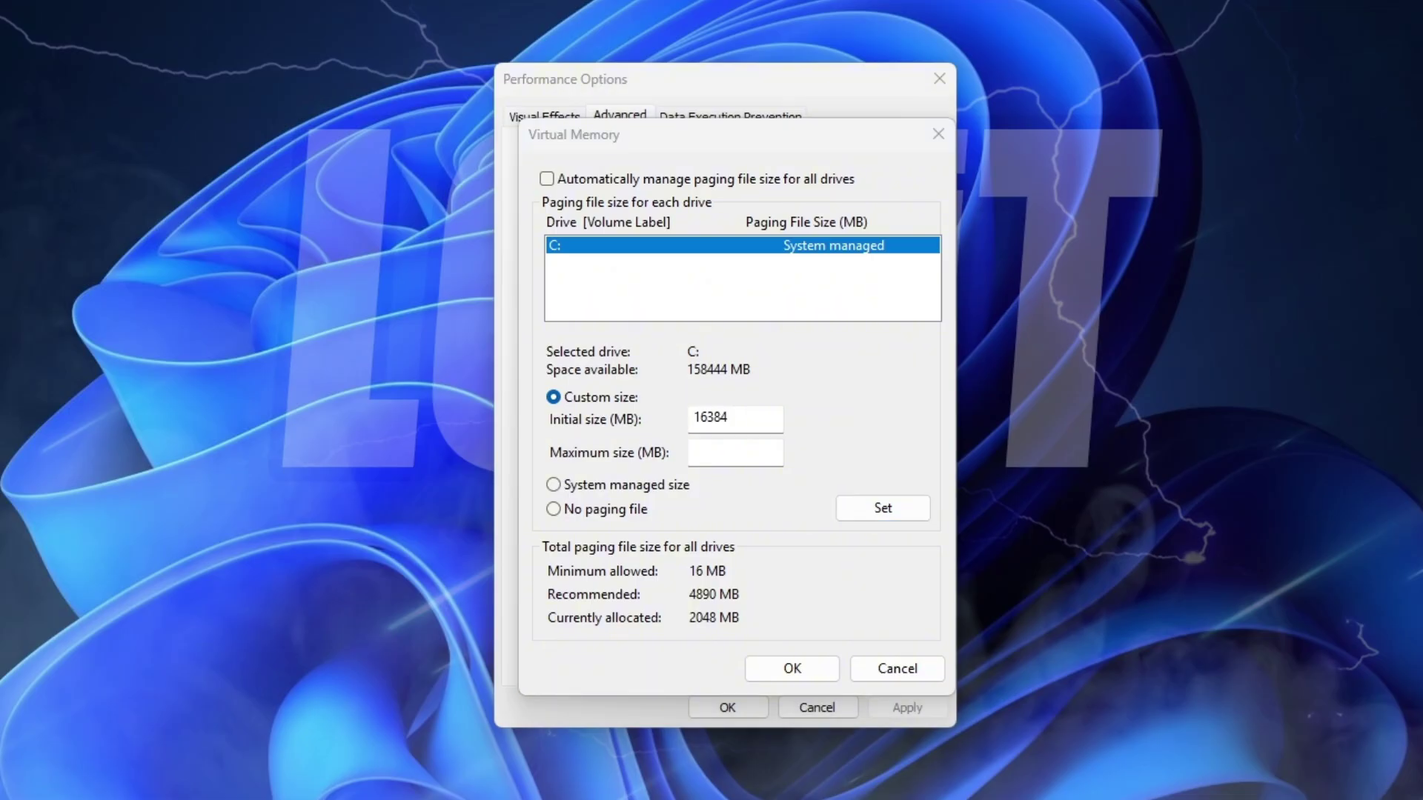
pyautogui.click(725, 451)
pyautogui.write('32768')
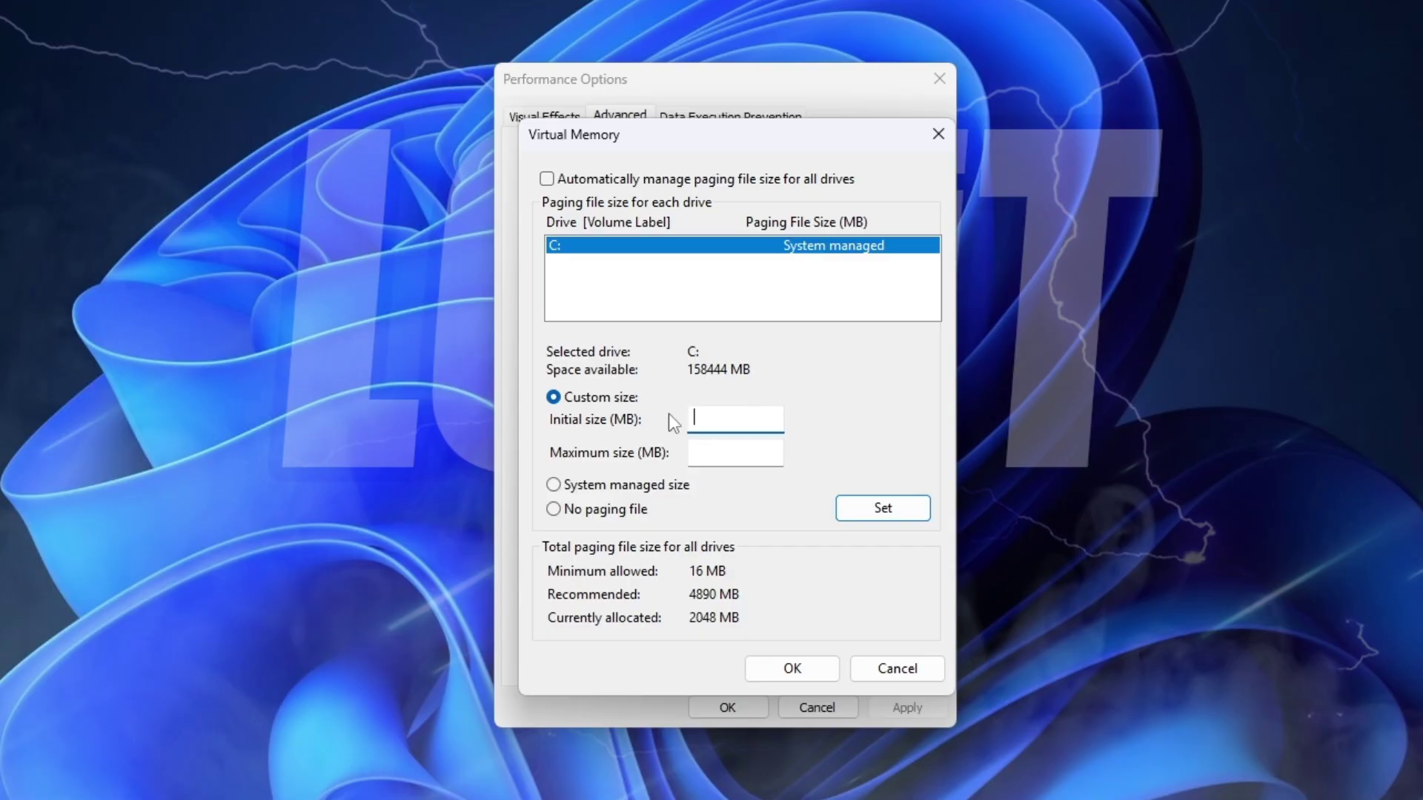
# Step: Set the paging file for drive C: to 32768 MB initial and 65536 MB maximum, then confirm the virtual memory and performance settings
pyautogui.write('32768')
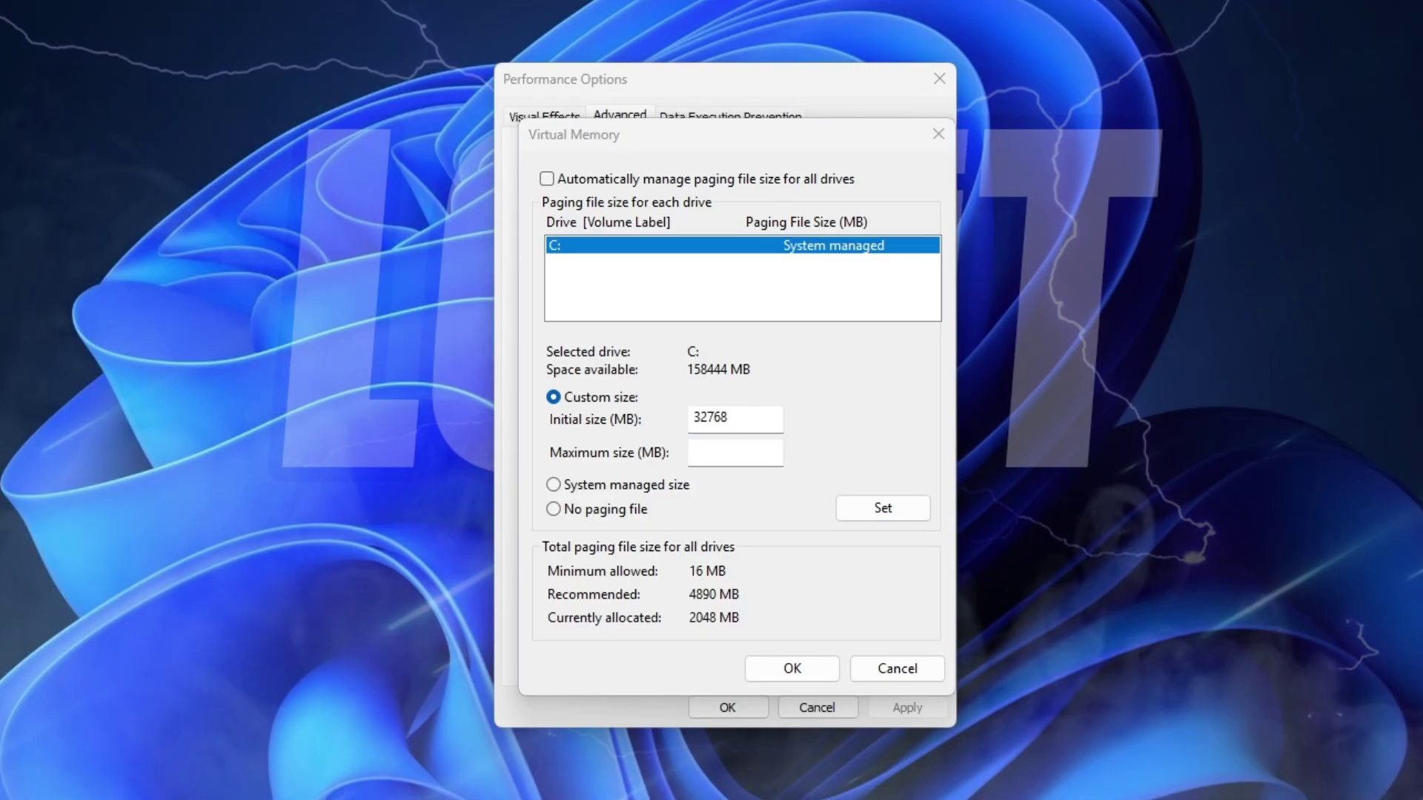
pyautogui.click(745, 452)
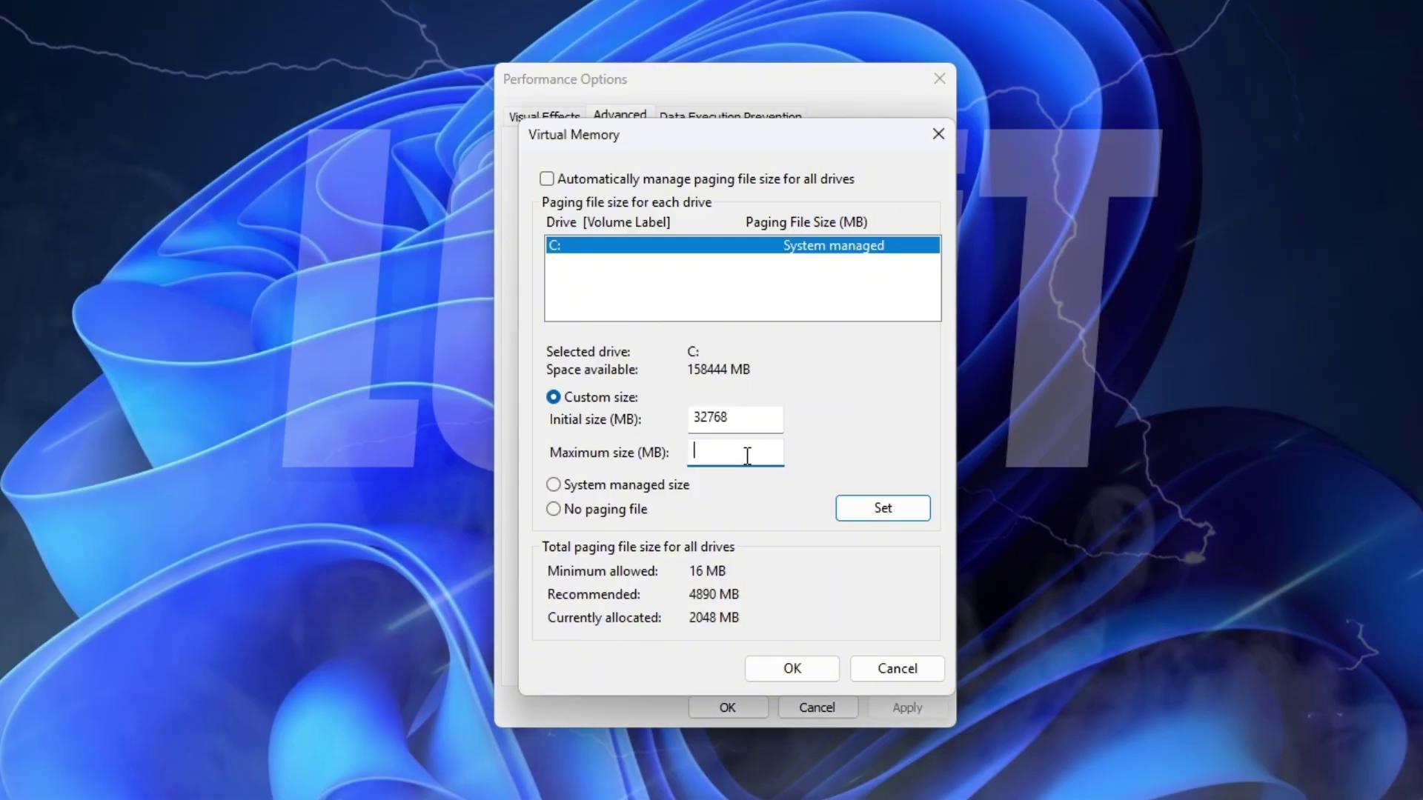
pyautogui.write('65536')
pyautogui.click(889, 509)
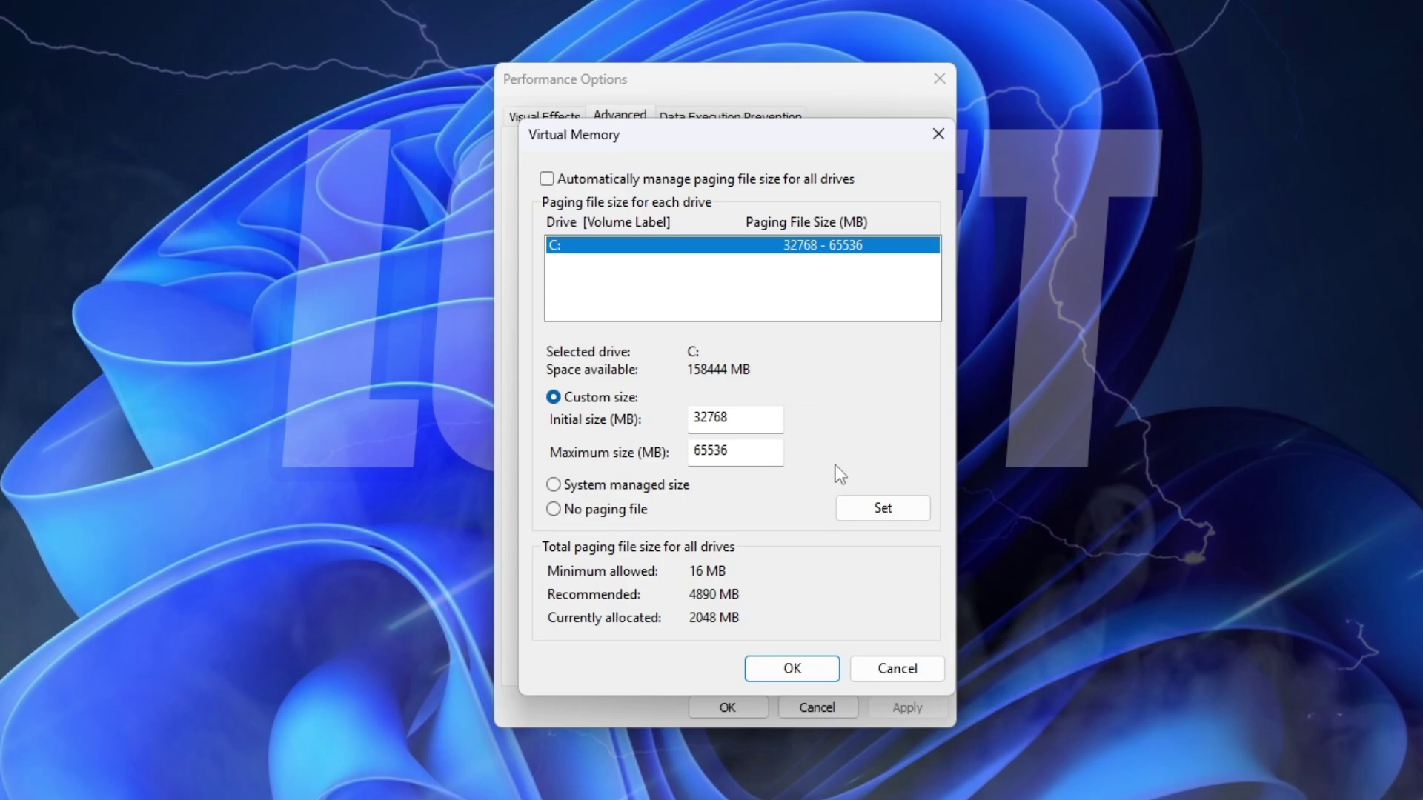
pyautogui.click(792, 669)
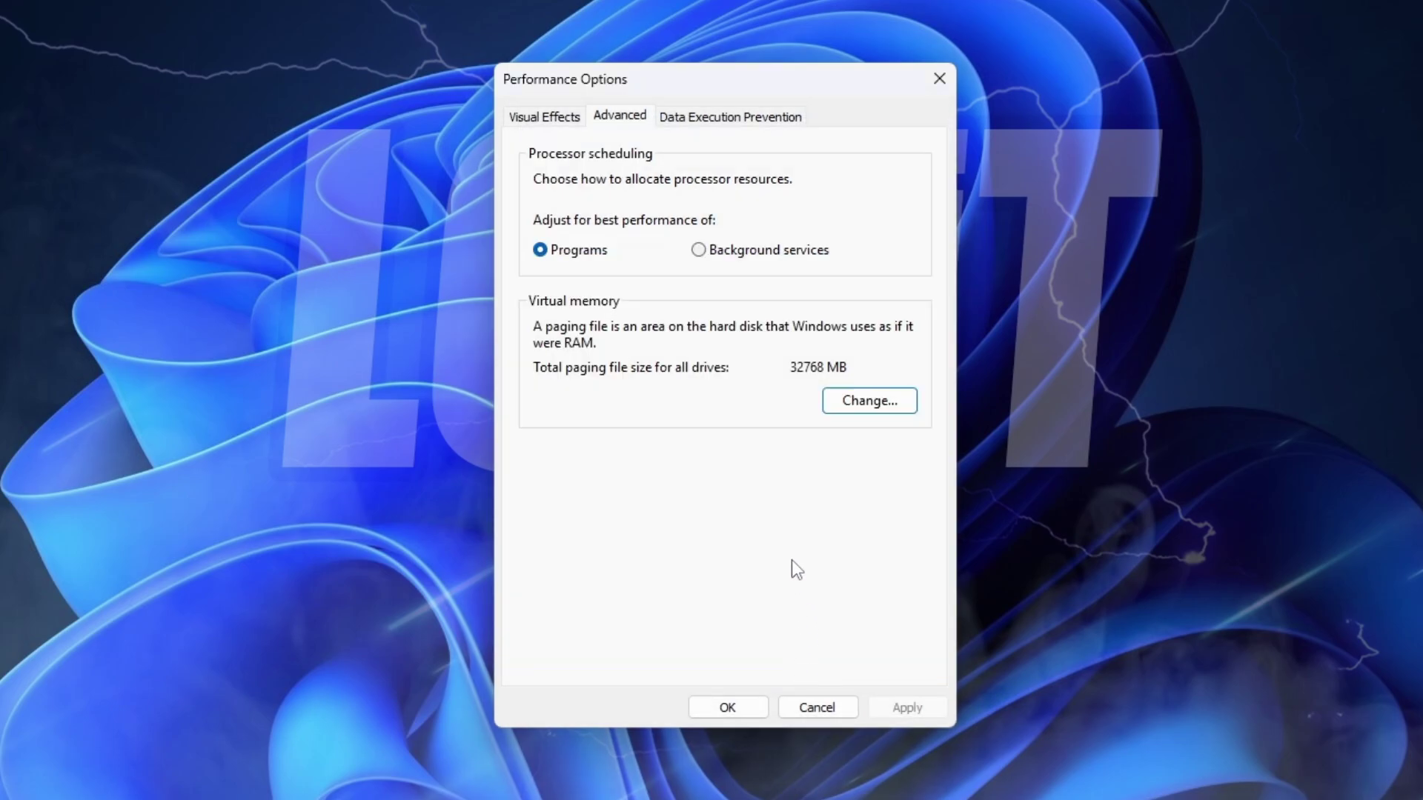
pyautogui.click(728, 706)
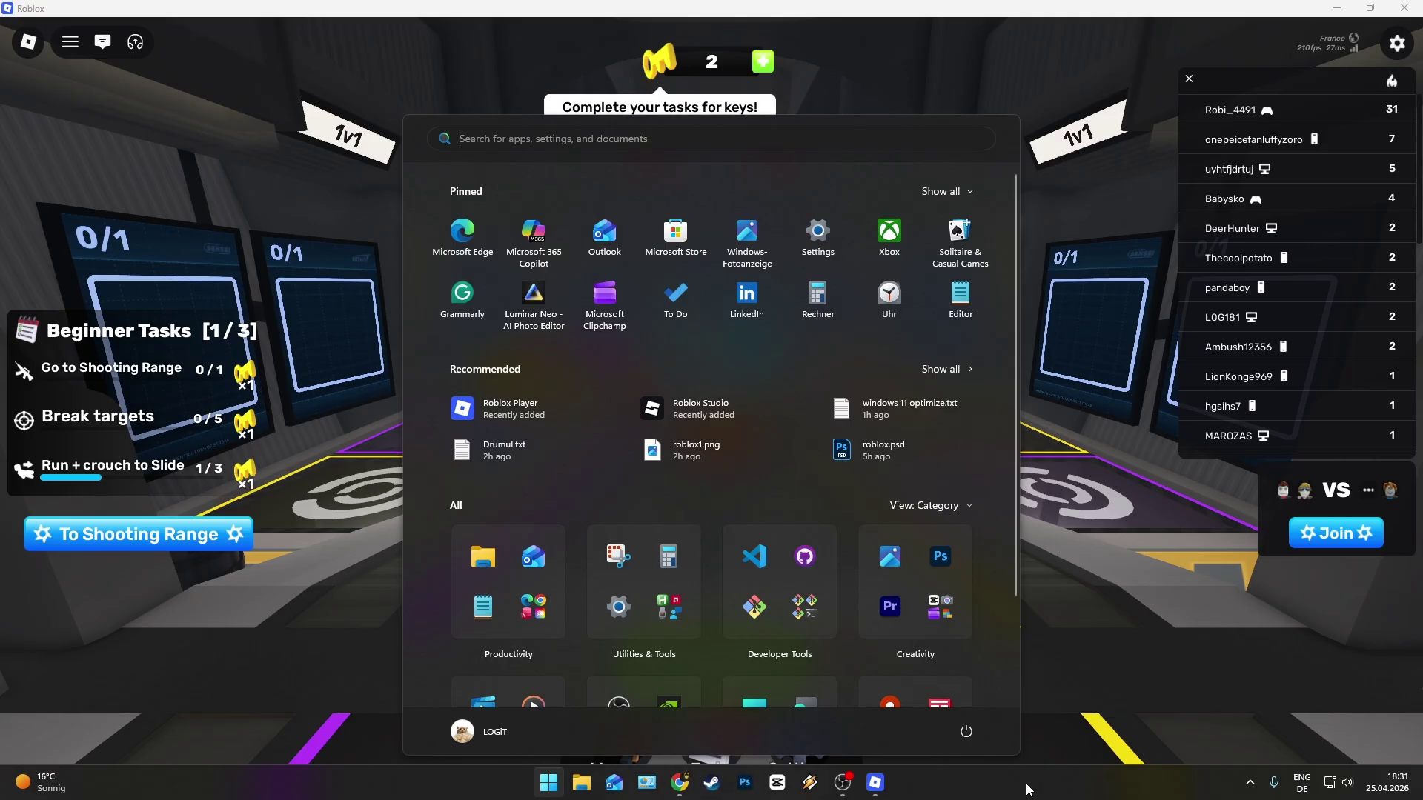
# Step: Open Task Manager's process details and set the priority of RobloxPlayerBeta.exe to High, confirming the change
pyautogui.rightClick(1020, 783)
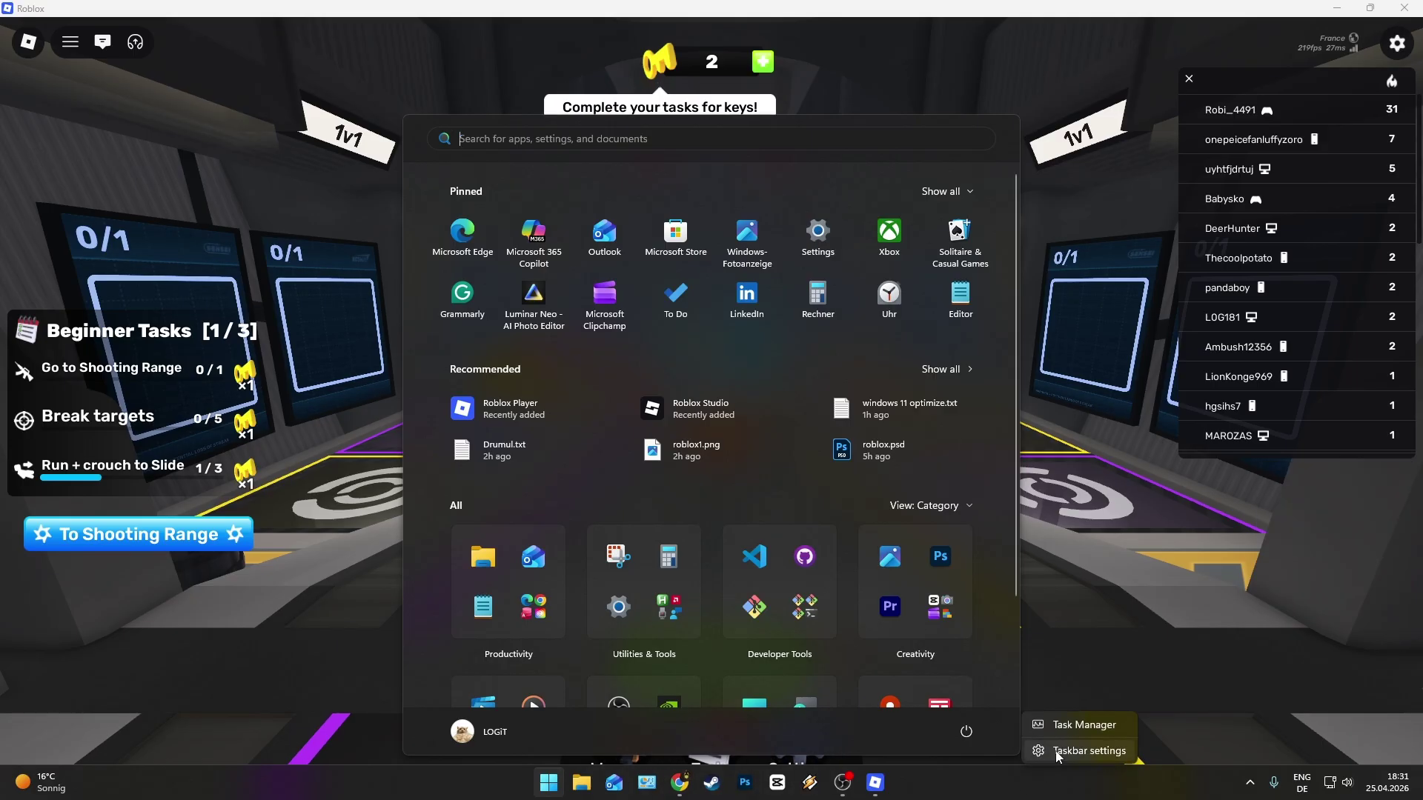
pyautogui.click(1083, 724)
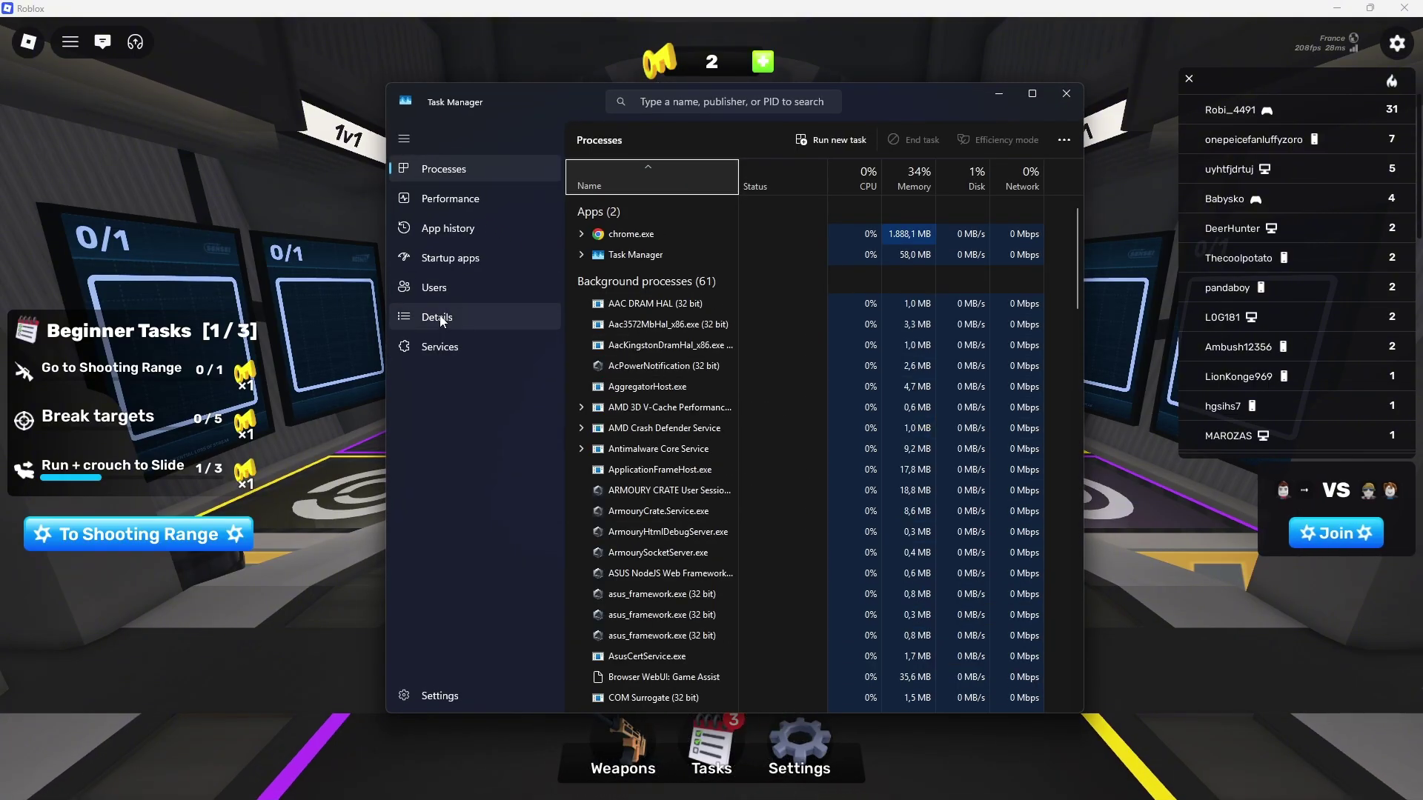
pyautogui.click(433, 316)
pyautogui.click(626, 412)
pyautogui.rightClick(625, 412)
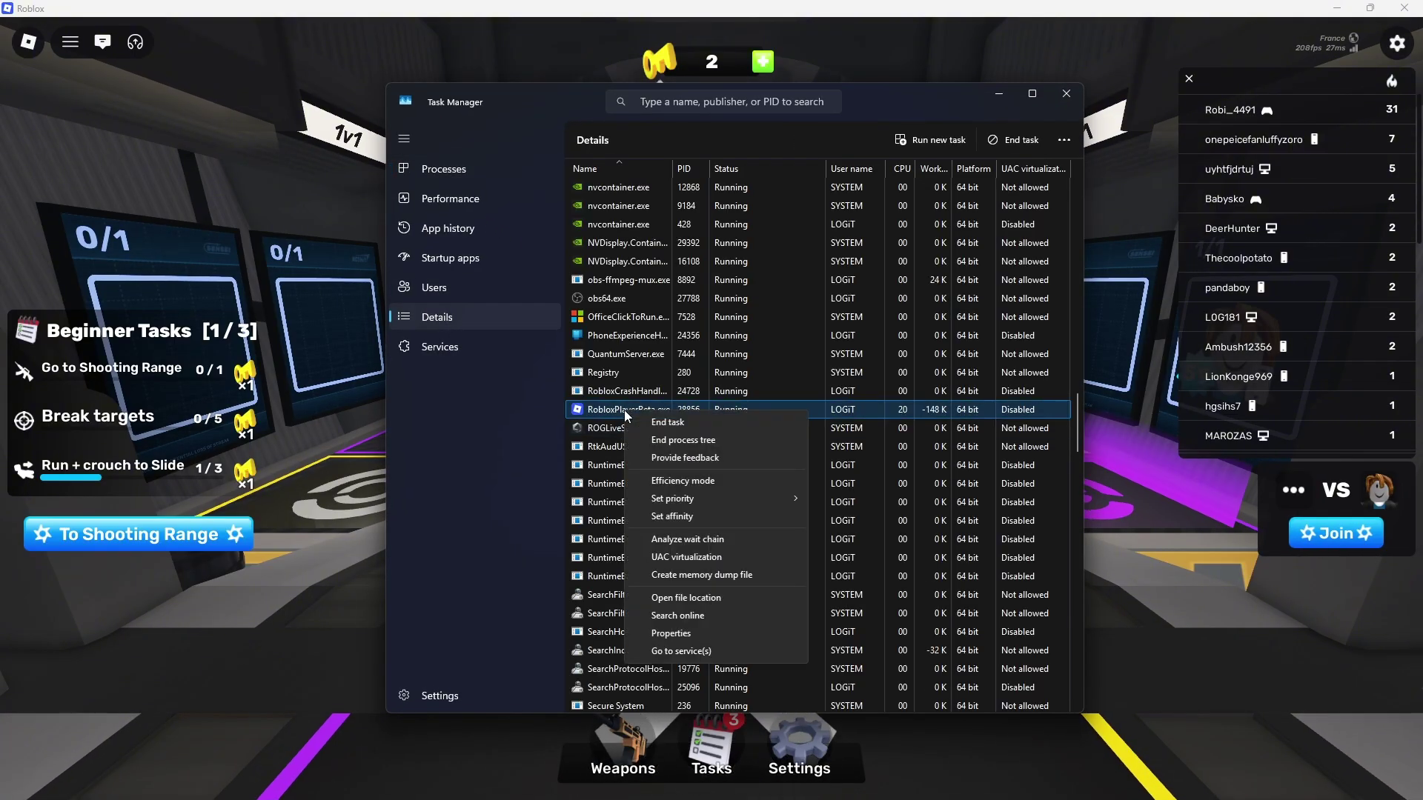
pyautogui.moveTo(764, 501)
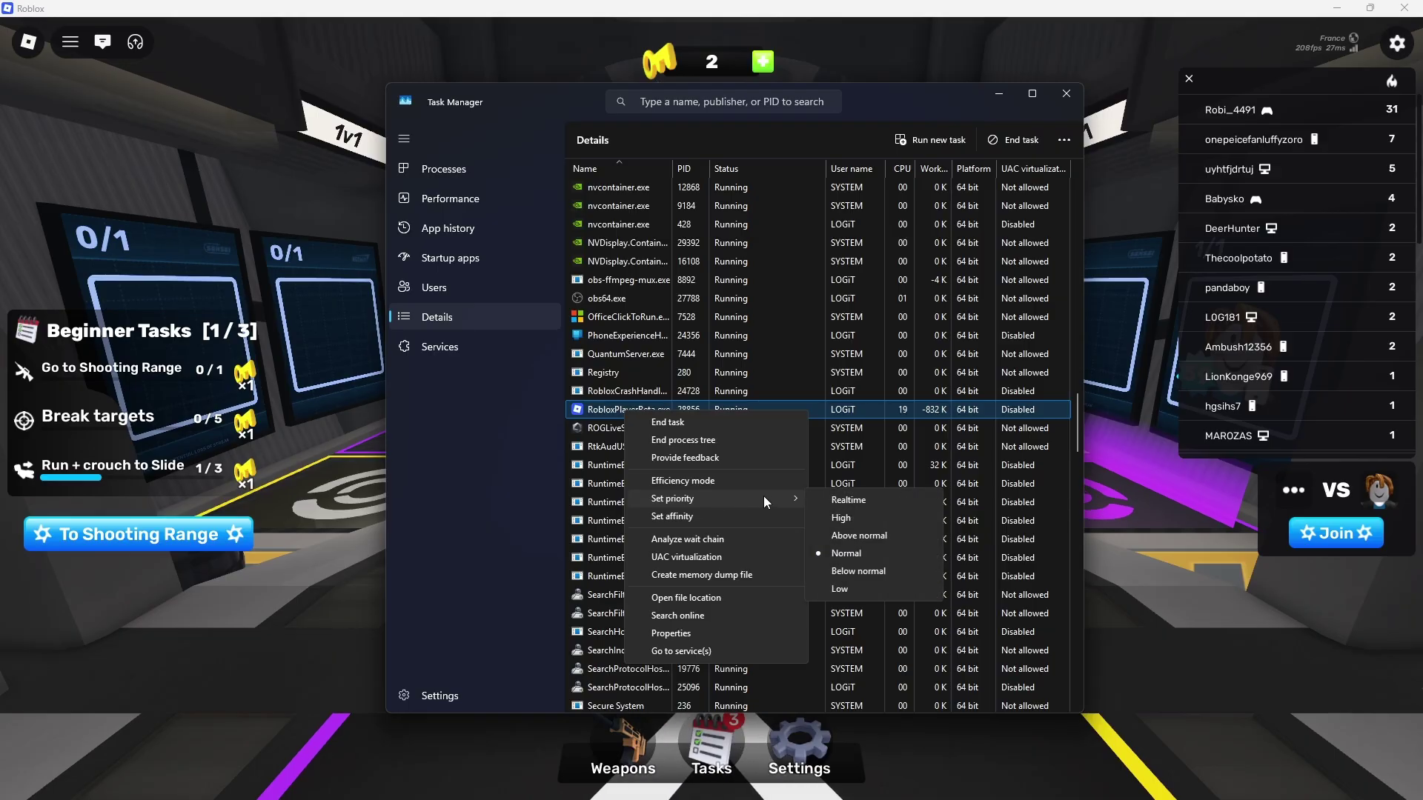
pyautogui.click(846, 517)
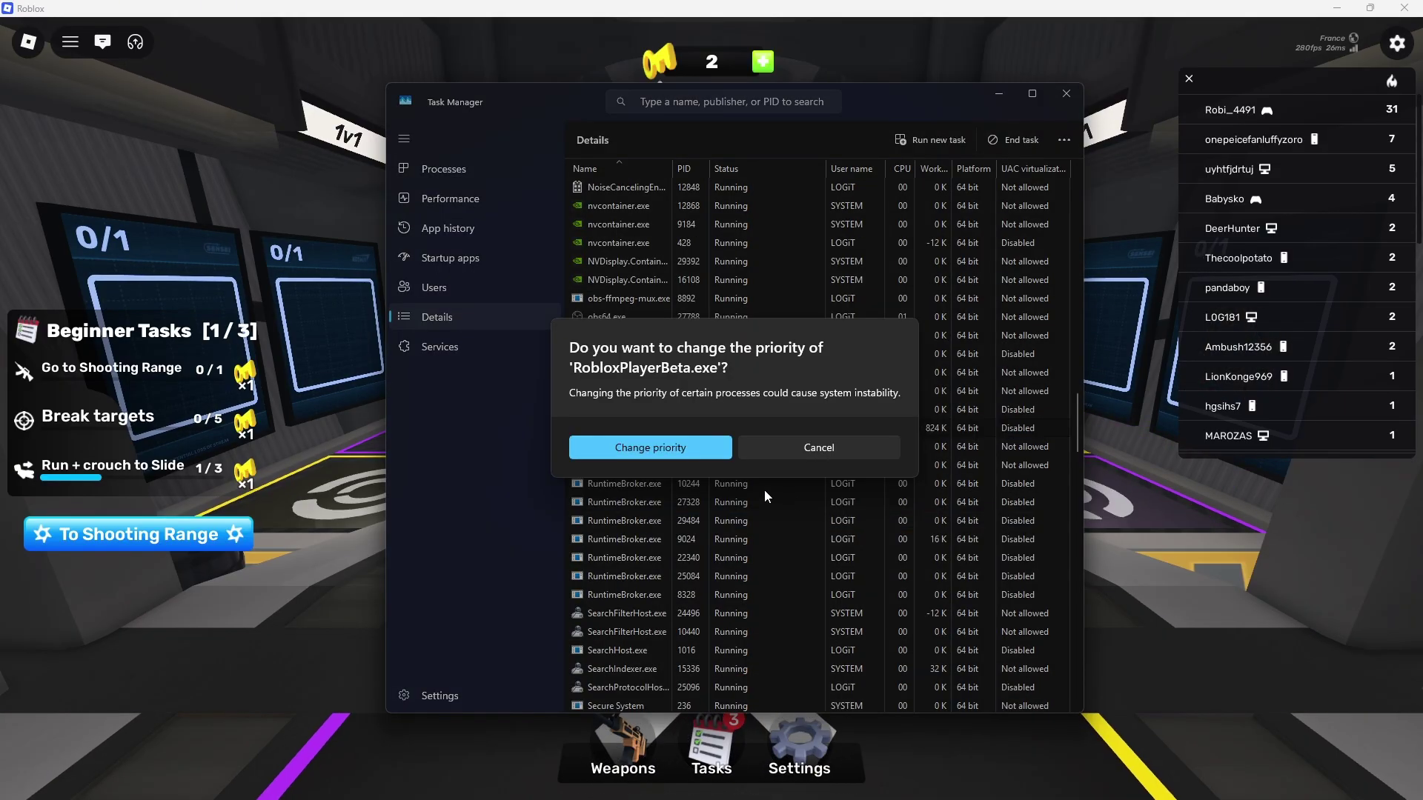
pyautogui.click(661, 446)
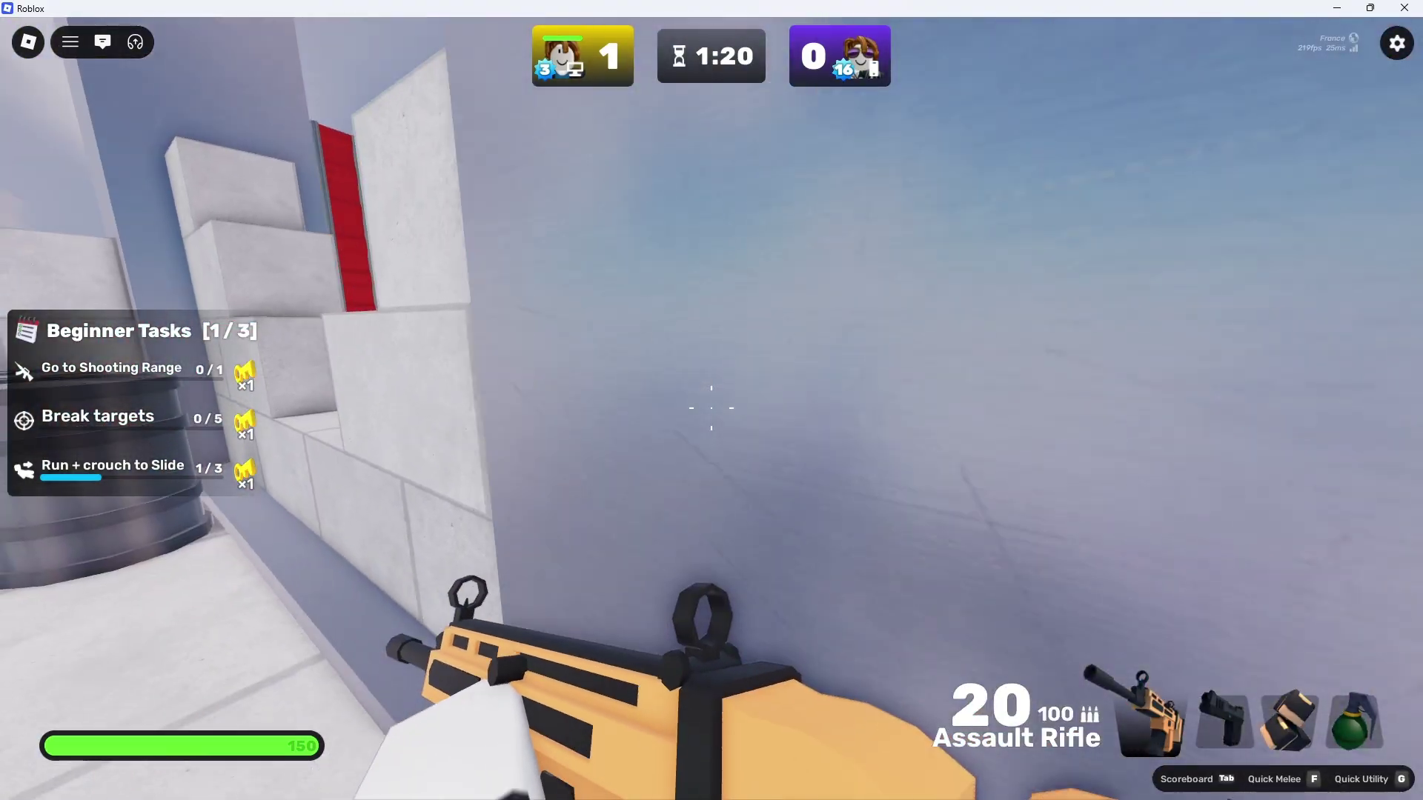
pyautogui.press('w')
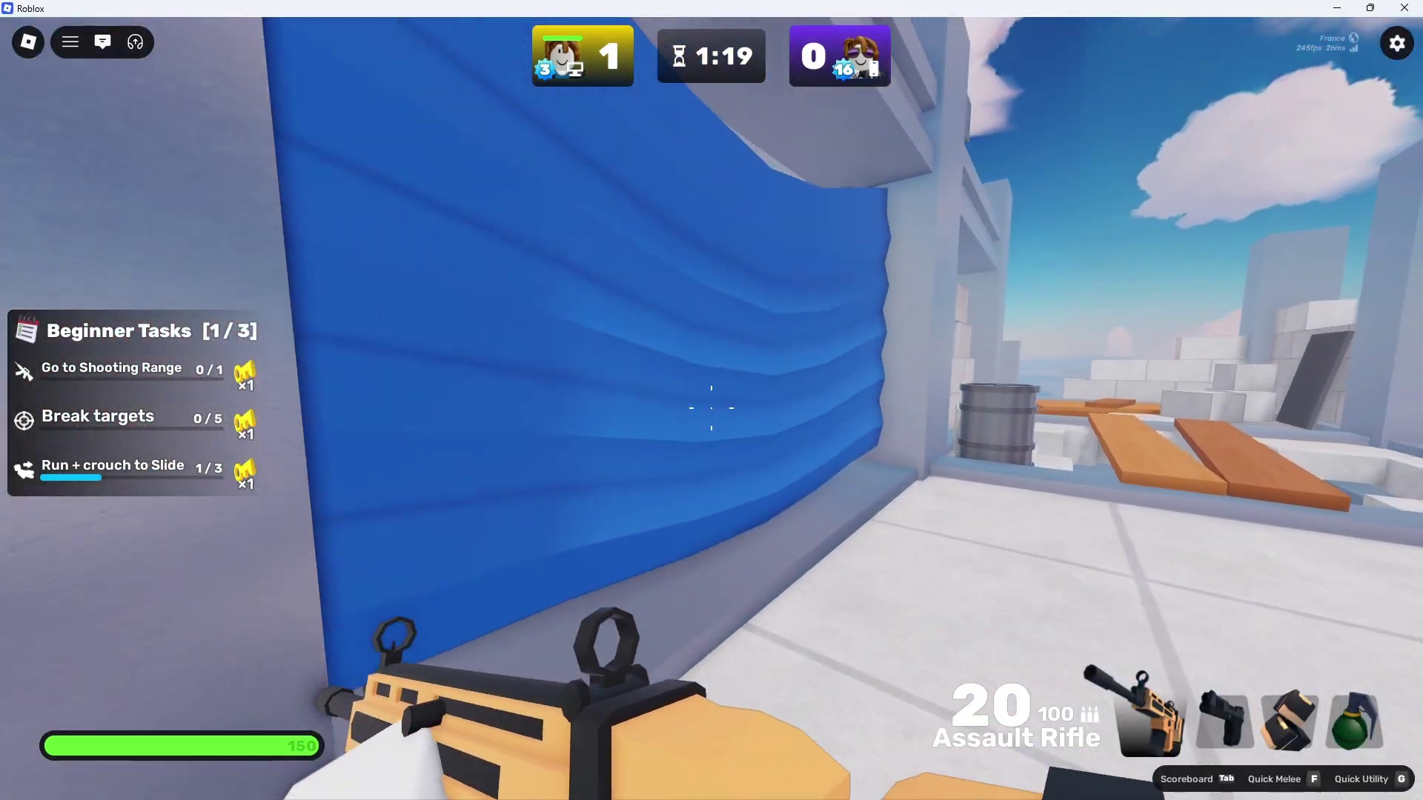
pyautogui.press('w')
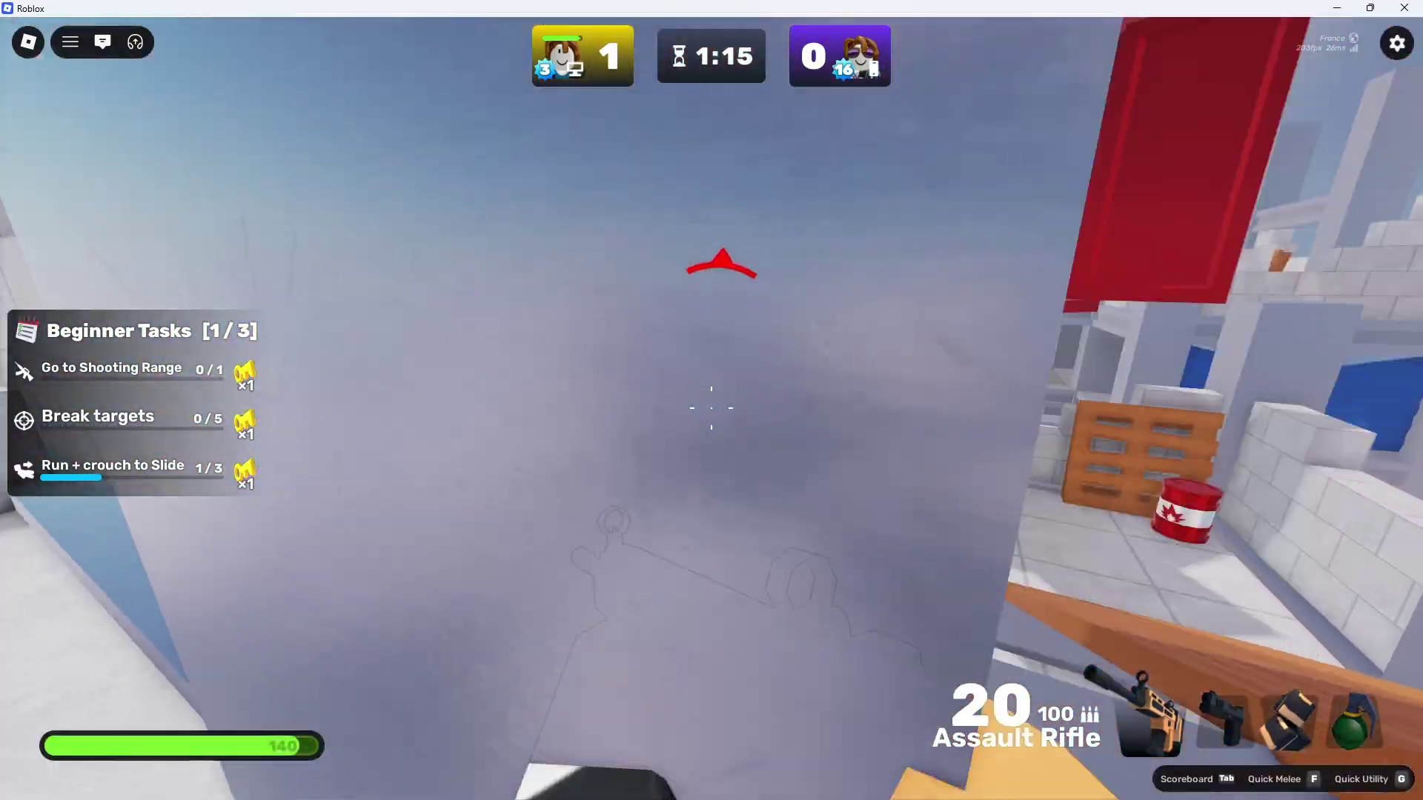
pyautogui.click(711, 408)
pyautogui.click(712, 408)
pyautogui.click(711, 408)
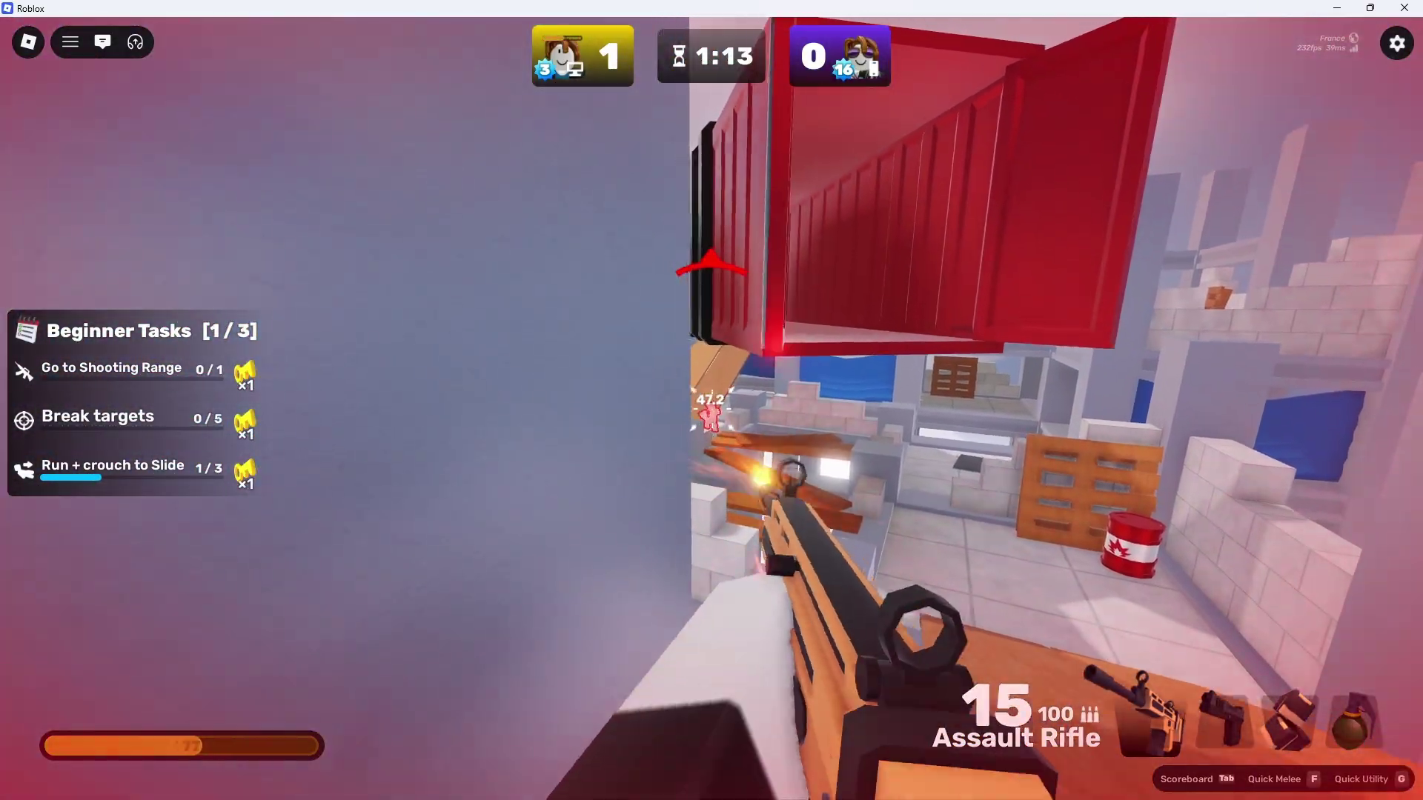
pyautogui.click(711, 407)
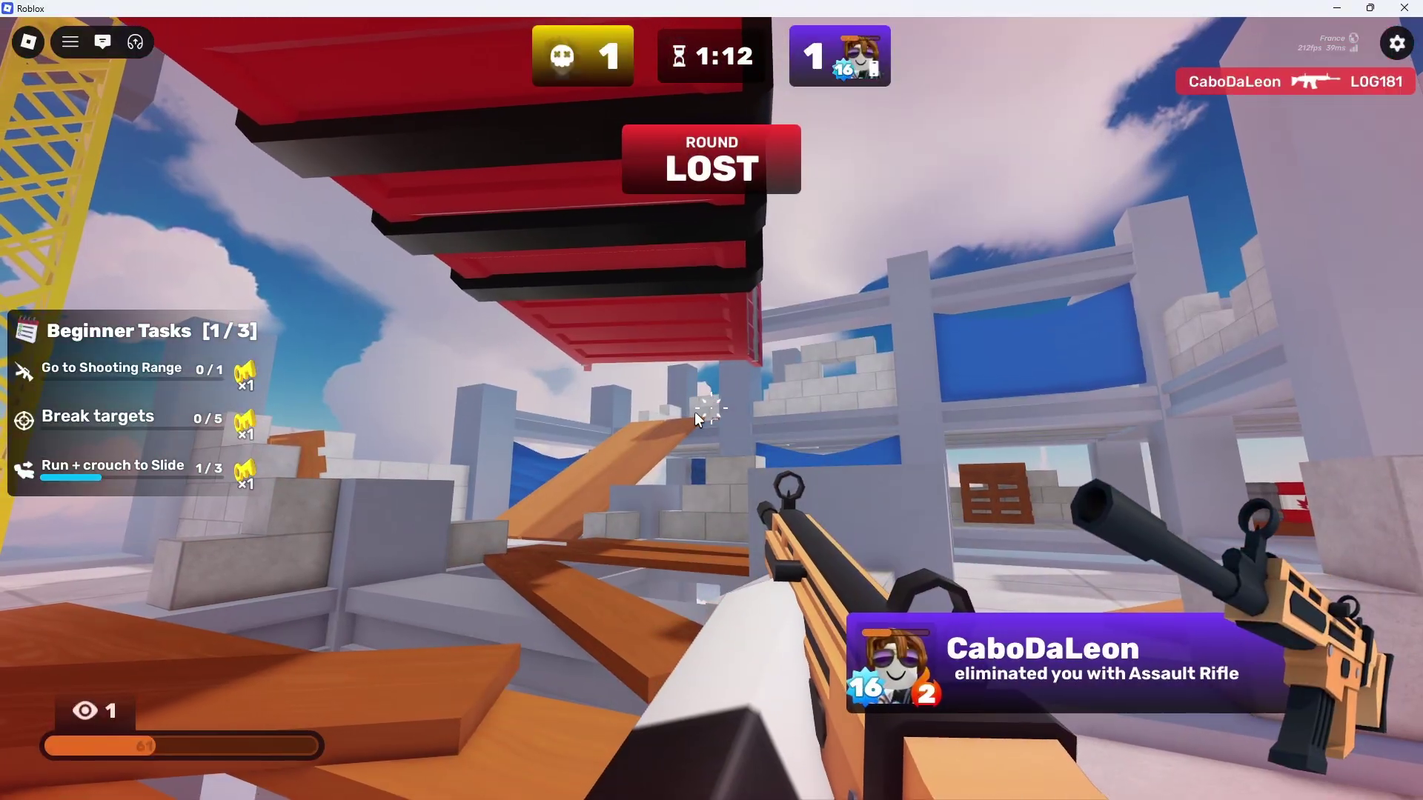